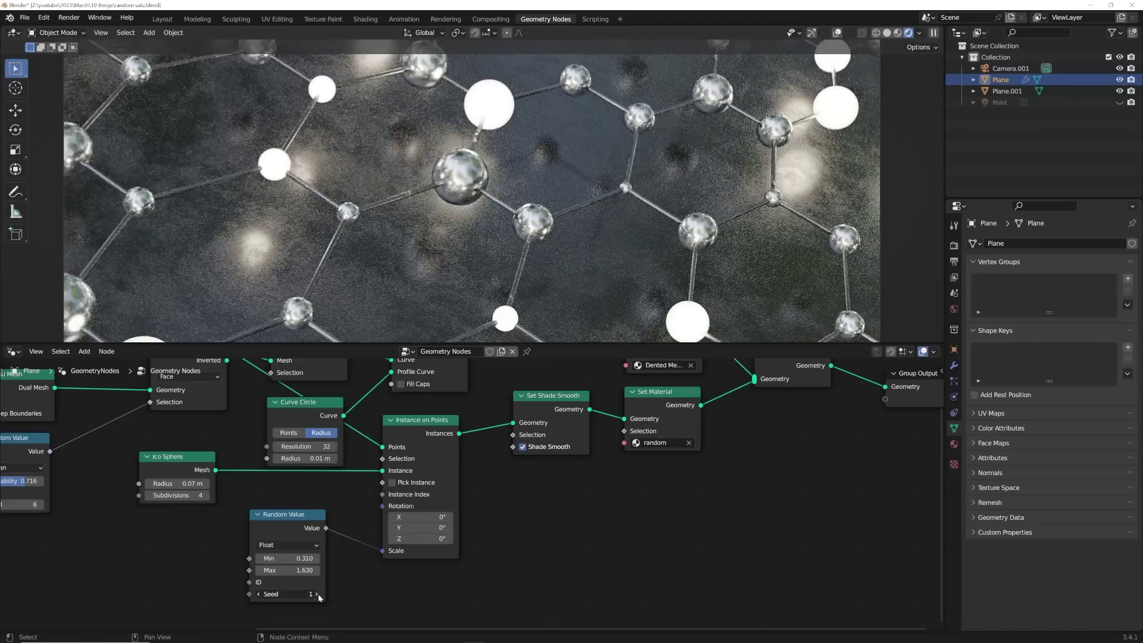
# Step up the seed of the Random Value node driving the instance scale to reshuffle the sphere sizes
pyautogui.click(316, 594)
pyautogui.click(316, 594)
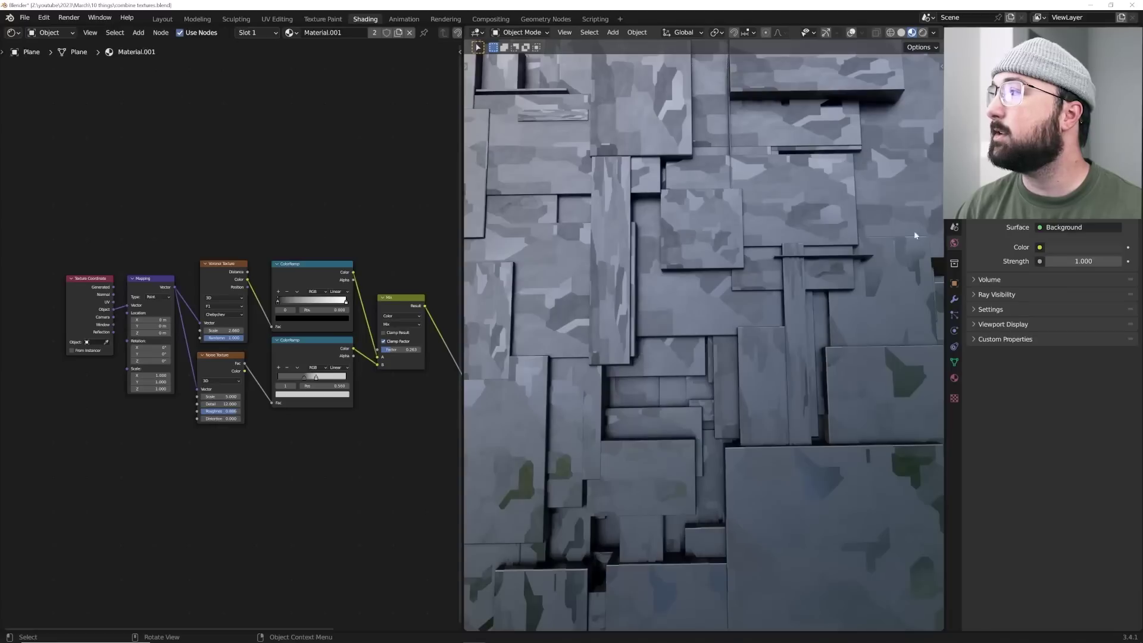
# Set the Plane as the reference object of the Texture Coordinate node feeding the camouflage material's mapping
pyautogui.scroll(2, 130, 308)
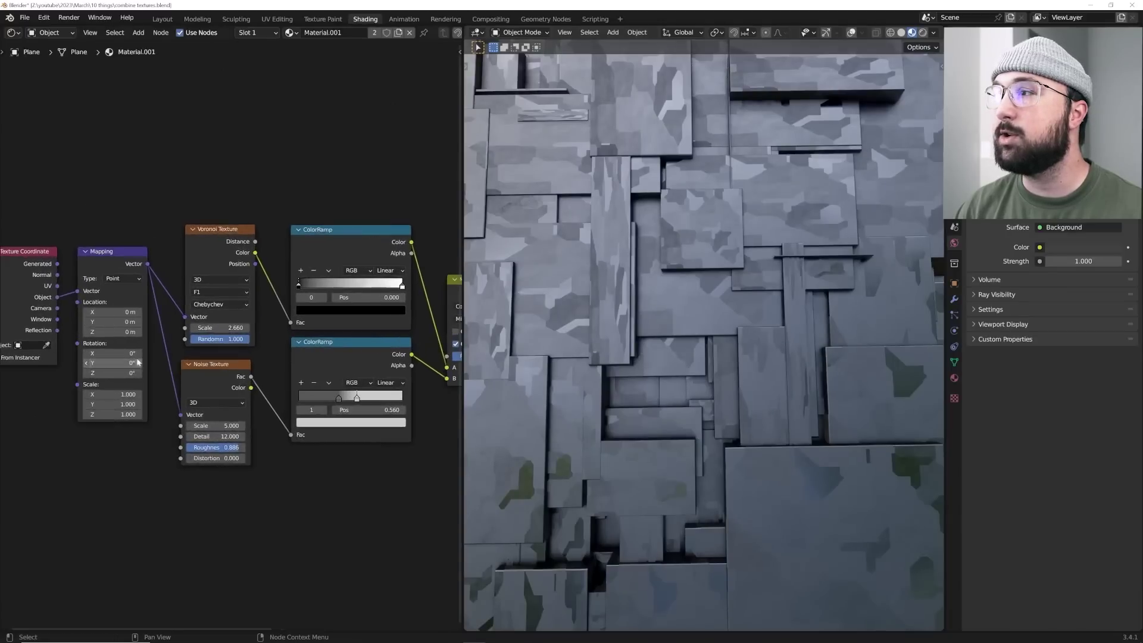
pyautogui.moveTo(112, 375); pyautogui.dragTo(204, 372, button='middle')
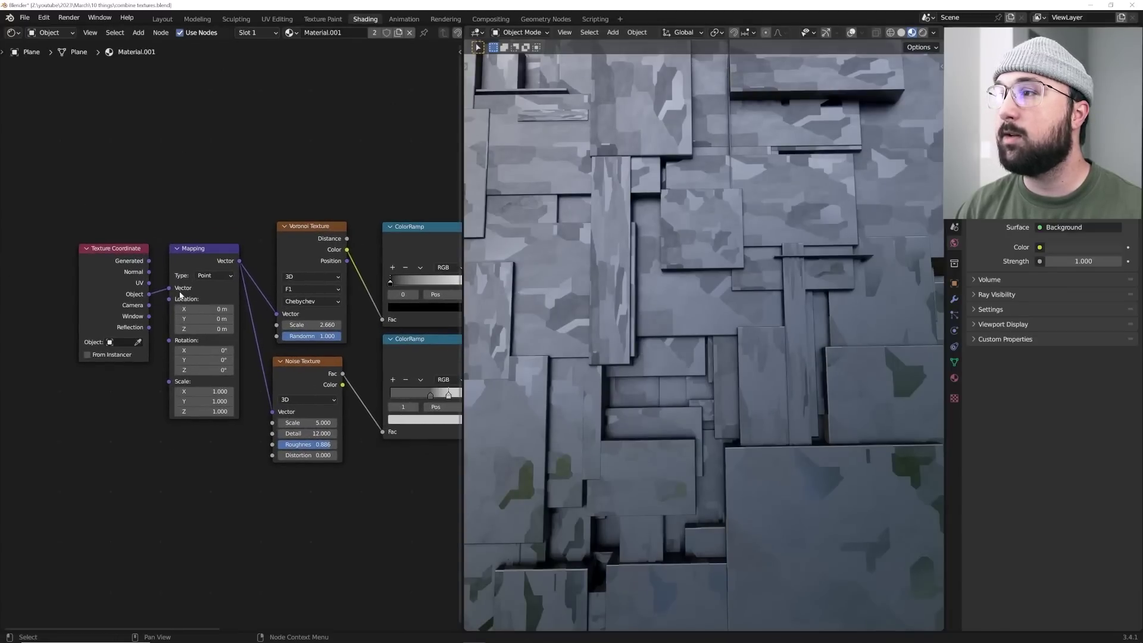
pyautogui.click(140, 341)
pyautogui.click(681, 303)
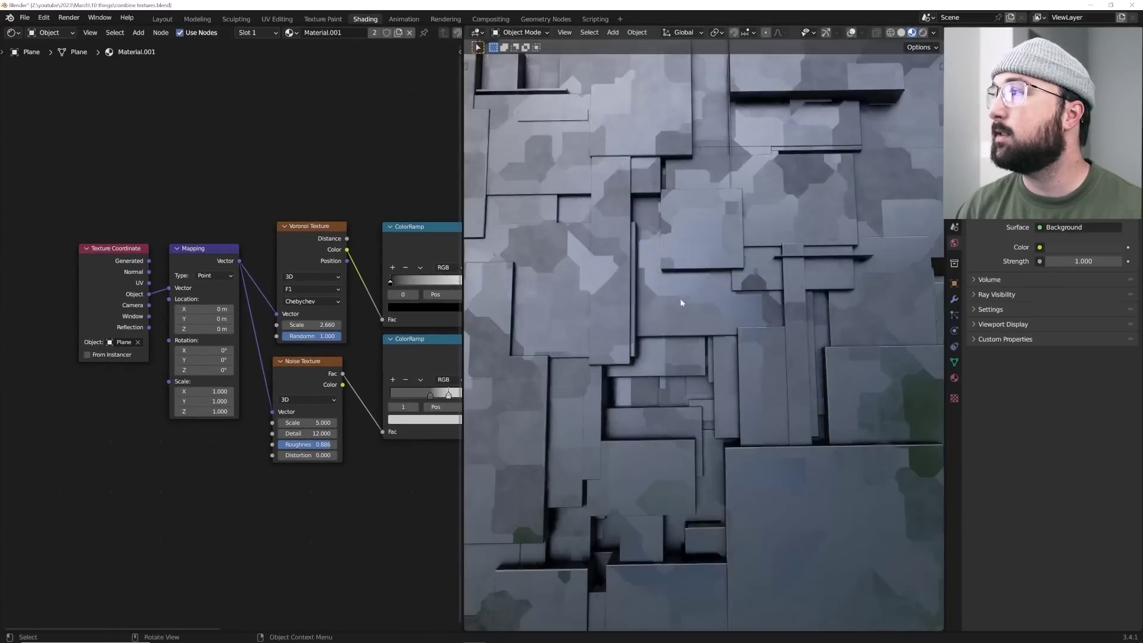
pyautogui.scroll(-4, 681, 303)
pyautogui.moveTo(682, 302); pyautogui.dragTo(740, 332, button='middle')
pyautogui.scroll(4, 720, 300)
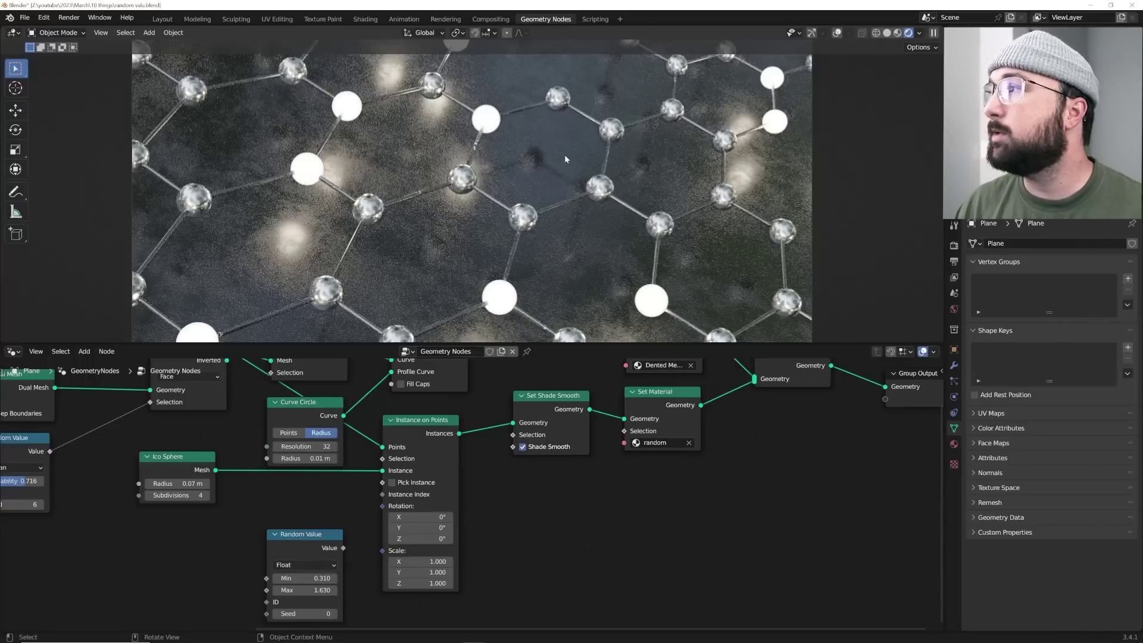
# Reposition the Random Value node and connect its Value output to the Scale input of Instance on Points
pyautogui.scroll(2, 564, 155)
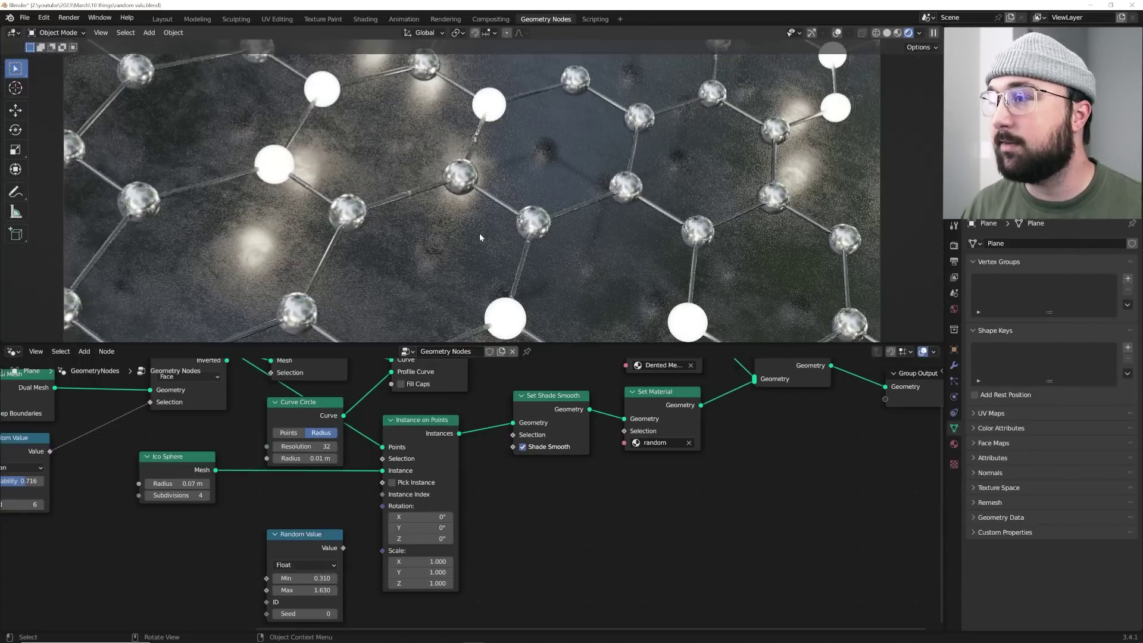
pyautogui.moveTo(317, 554); pyautogui.dragTo(283, 536)
pyautogui.click(275, 547)
pyautogui.click(274, 547)
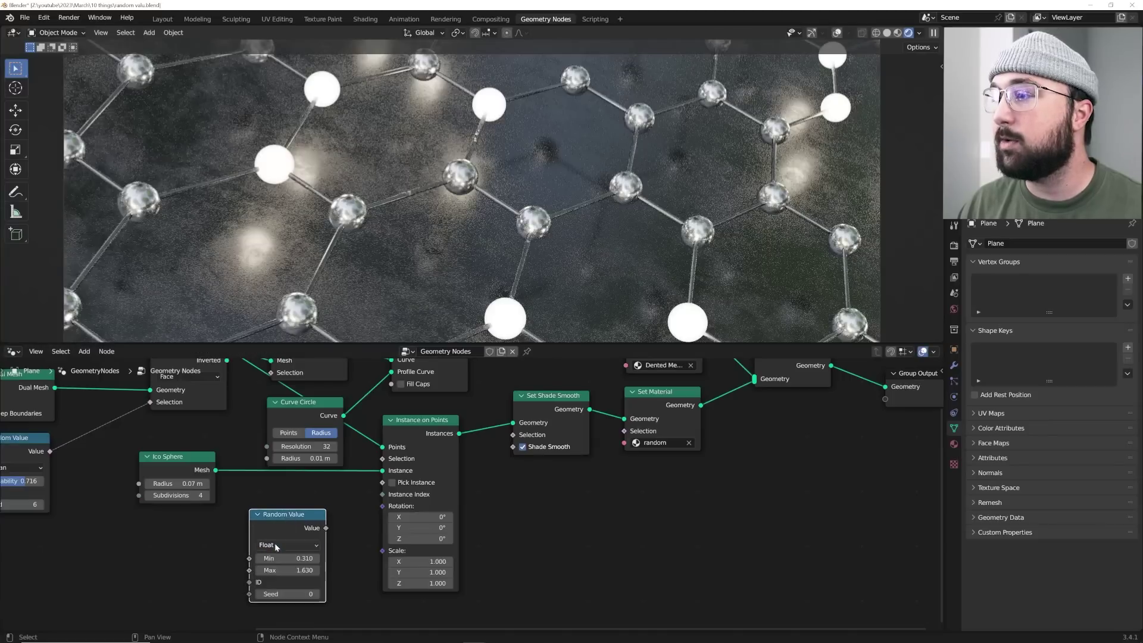
pyautogui.click(275, 546)
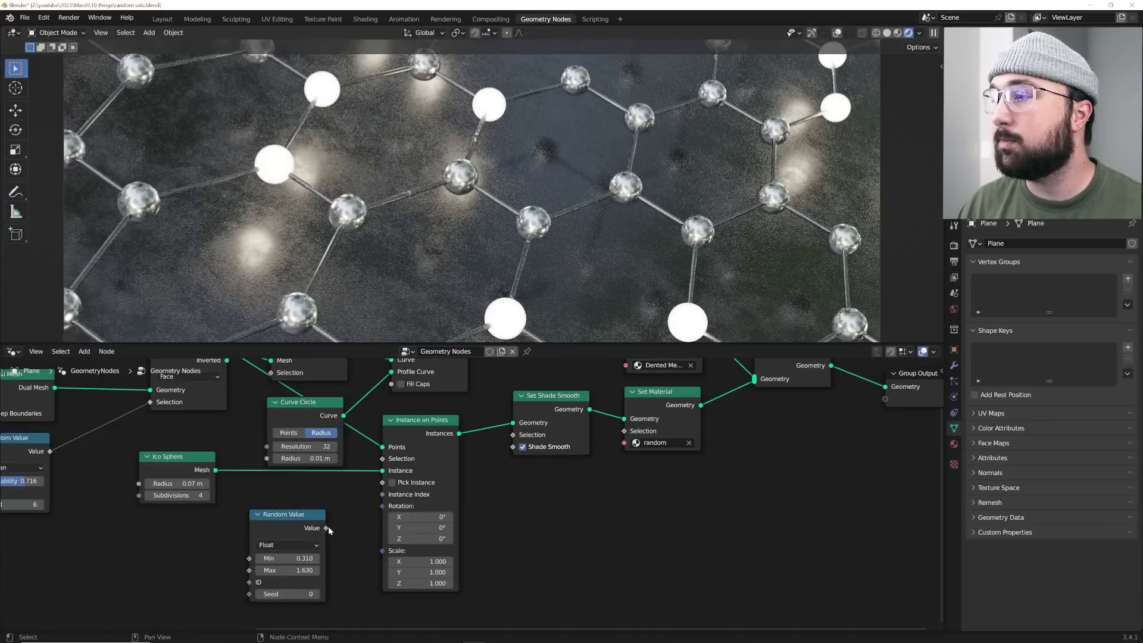
pyautogui.moveTo(326, 528); pyautogui.dragTo(383, 551)
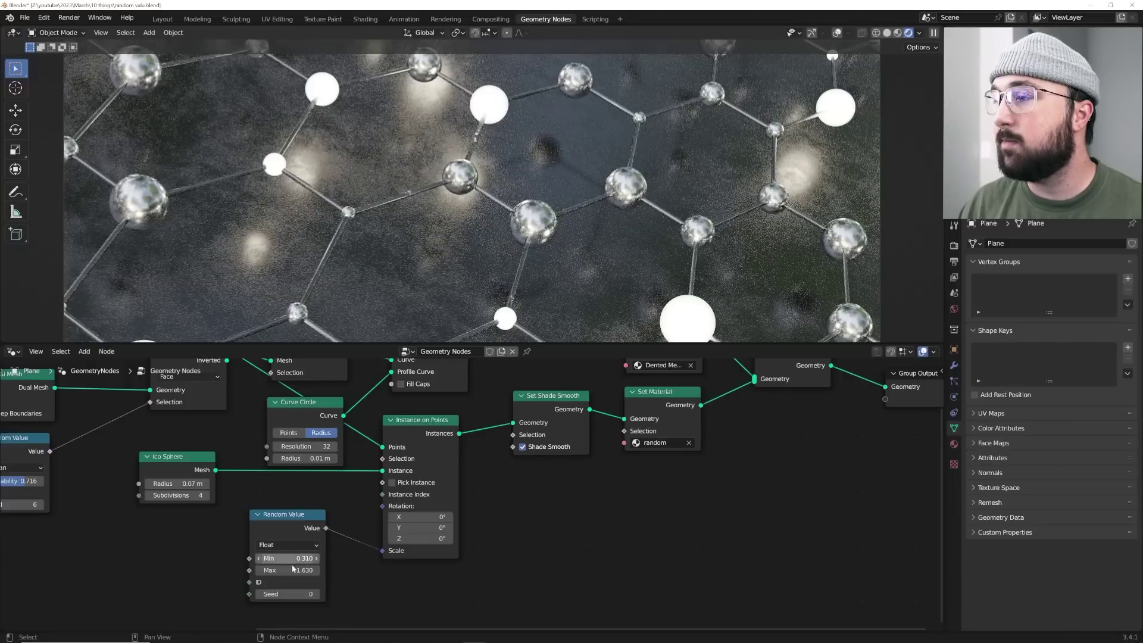
# Step the Random Value node's seed up past 3 to vary the sizes of the instanced spheres
pyautogui.click(317, 594)
pyautogui.click(317, 594)
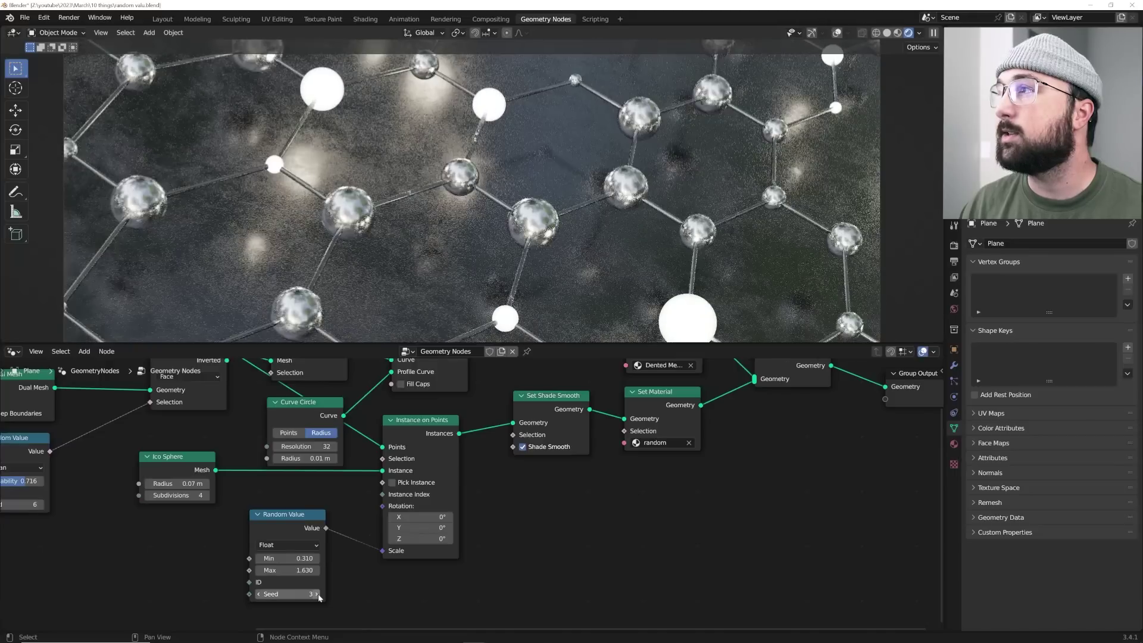
pyautogui.click(317, 594)
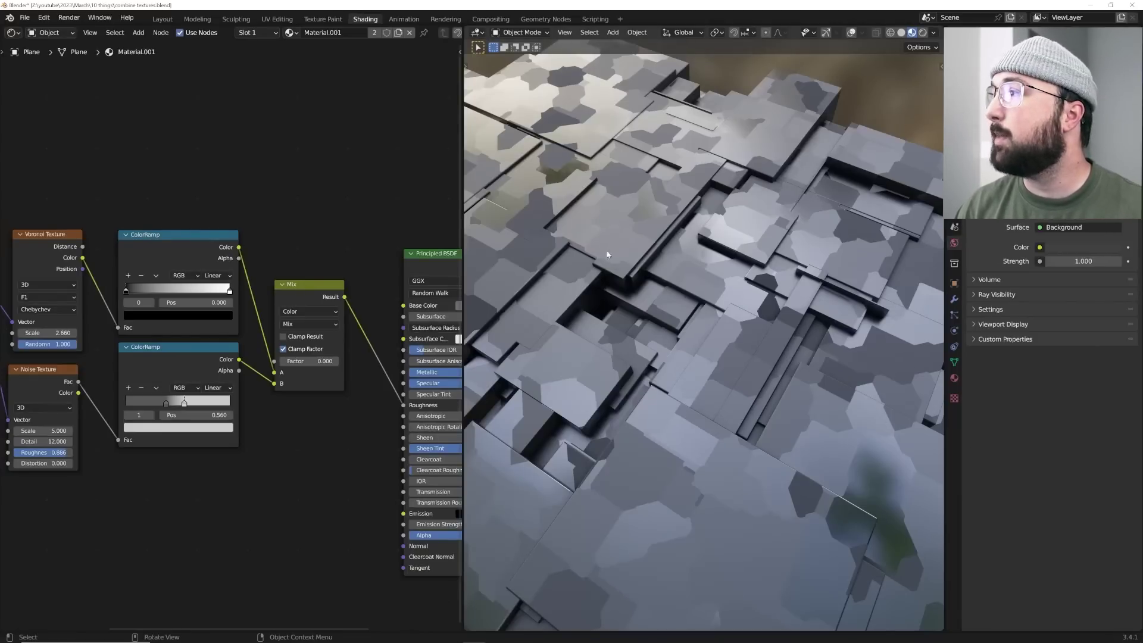
# Try a higher Mix factor between the Voronoi and noise color ramps and return it to 0
pyautogui.moveTo(51, 363); pyautogui.dragTo(96, 372, button='middle')
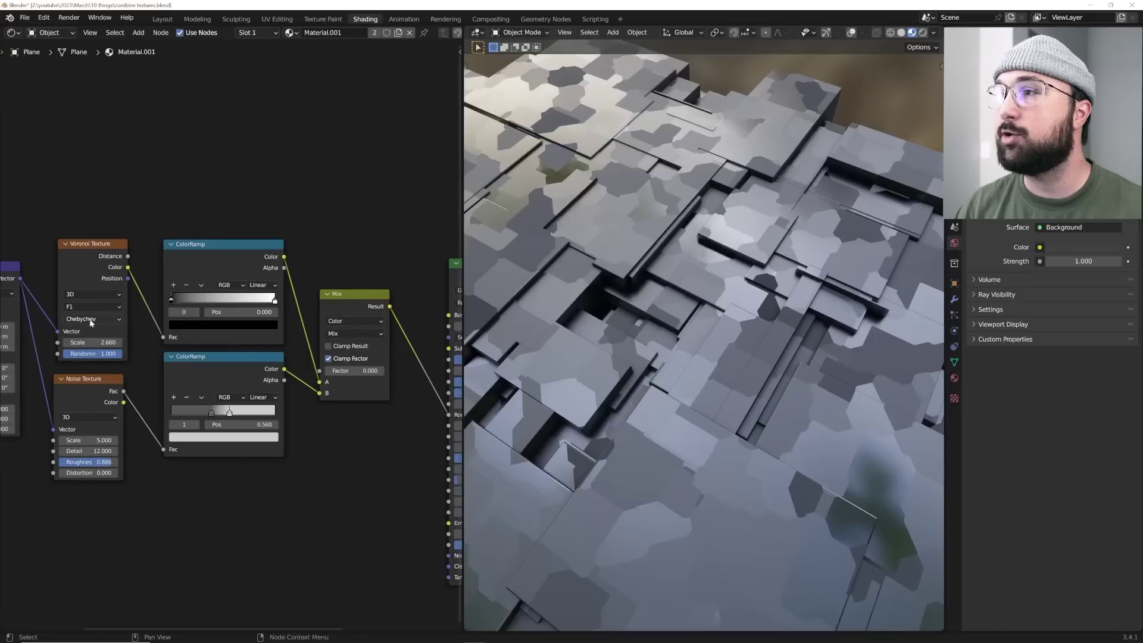
pyautogui.moveTo(348, 372); pyautogui.dragTo(408, 372)
pyautogui.moveTo(716, 350); pyautogui.dragTo(708, 315, button='middle')
pyautogui.moveTo(372, 370); pyautogui.dragTo(312, 370)
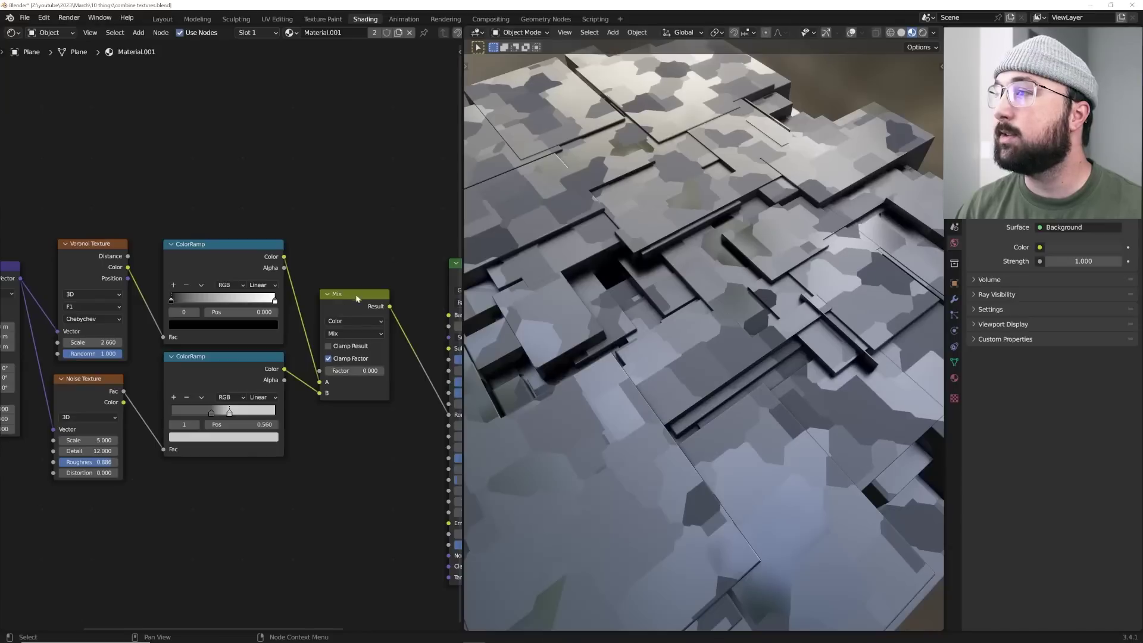
# Nudge the Mix node aside and set its factor to 0.307, checking the blended roughness on the panels
pyautogui.moveTo(357, 298); pyautogui.dragTo(366, 290)
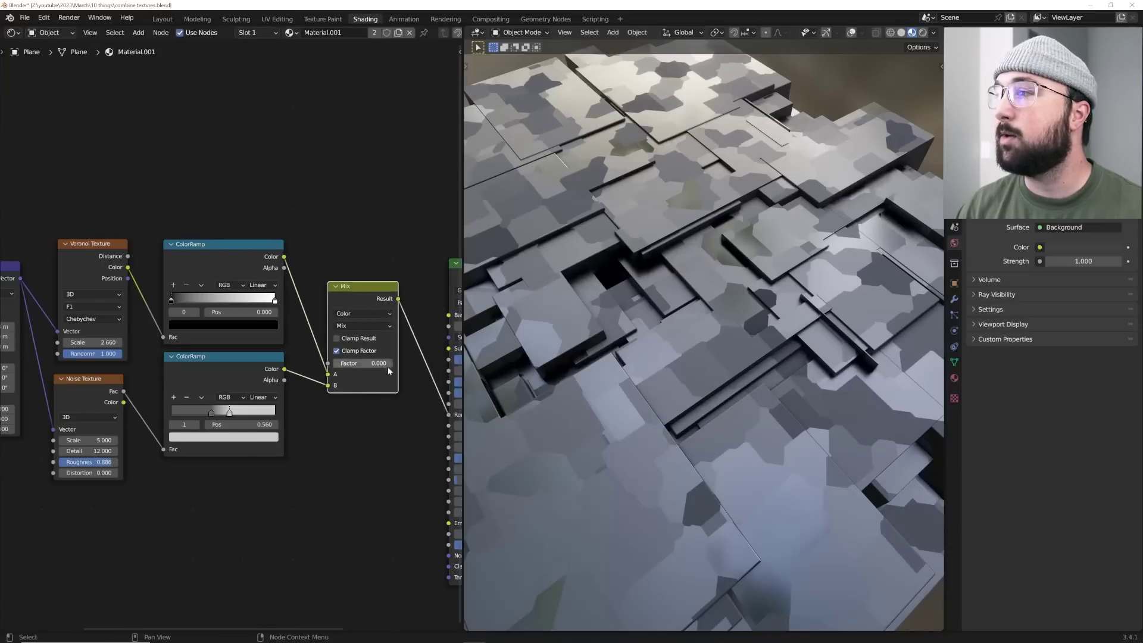
pyautogui.scroll(1, 388, 369)
pyautogui.moveTo(388, 367); pyautogui.dragTo(416, 368)
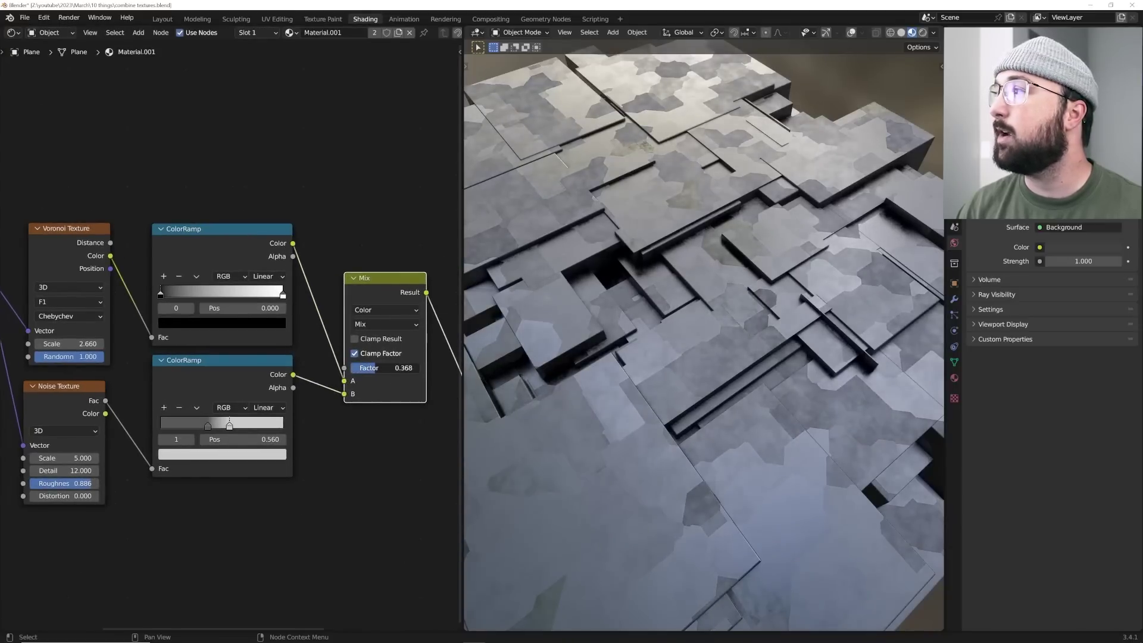
pyautogui.moveTo(767, 371); pyautogui.dragTo(798, 371, button='middle')
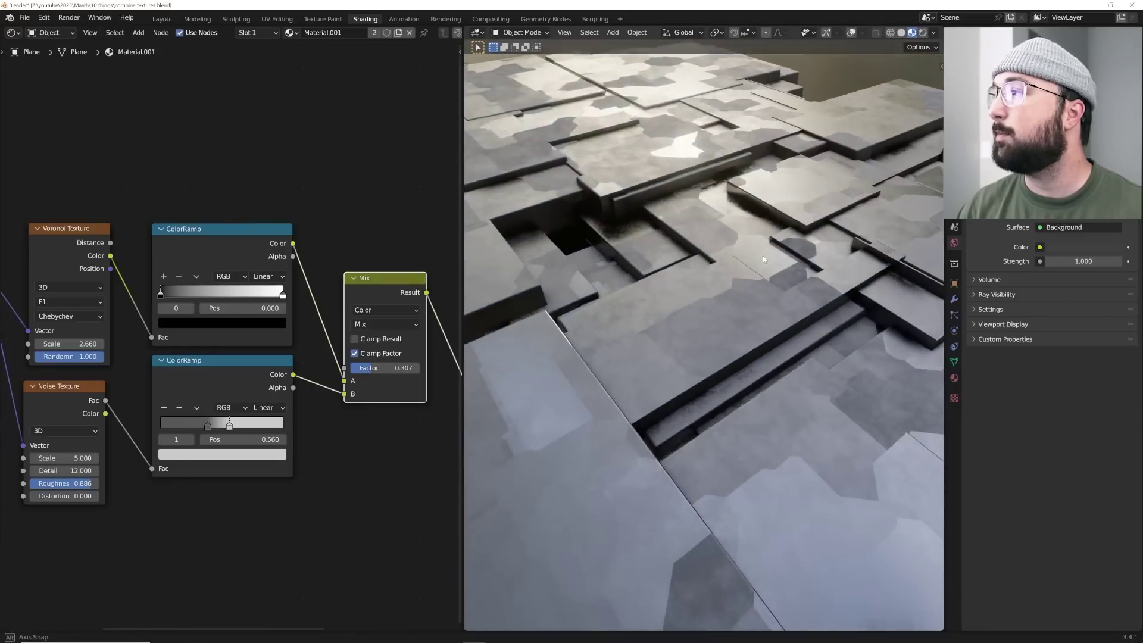
pyautogui.moveTo(763, 255); pyautogui.dragTo(717, 264, button='middle')
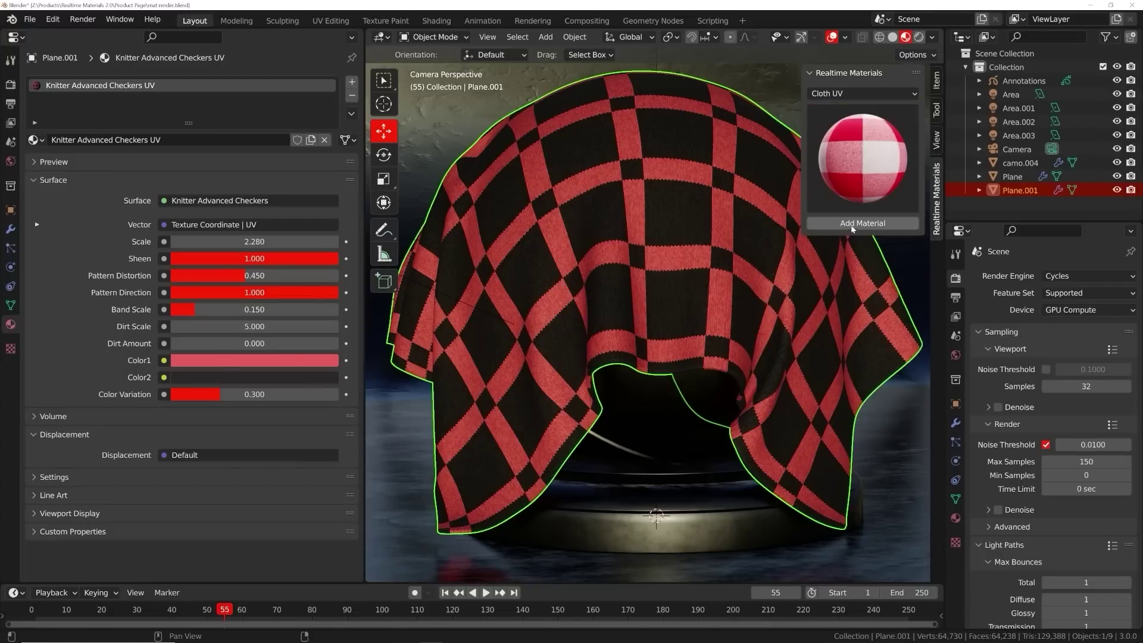
# Add the previewed red checkered Cloth UV material to the draped cloth and pick a new Color1
pyautogui.click(852, 229)
pyautogui.click(248, 360)
pyautogui.click(213, 263)
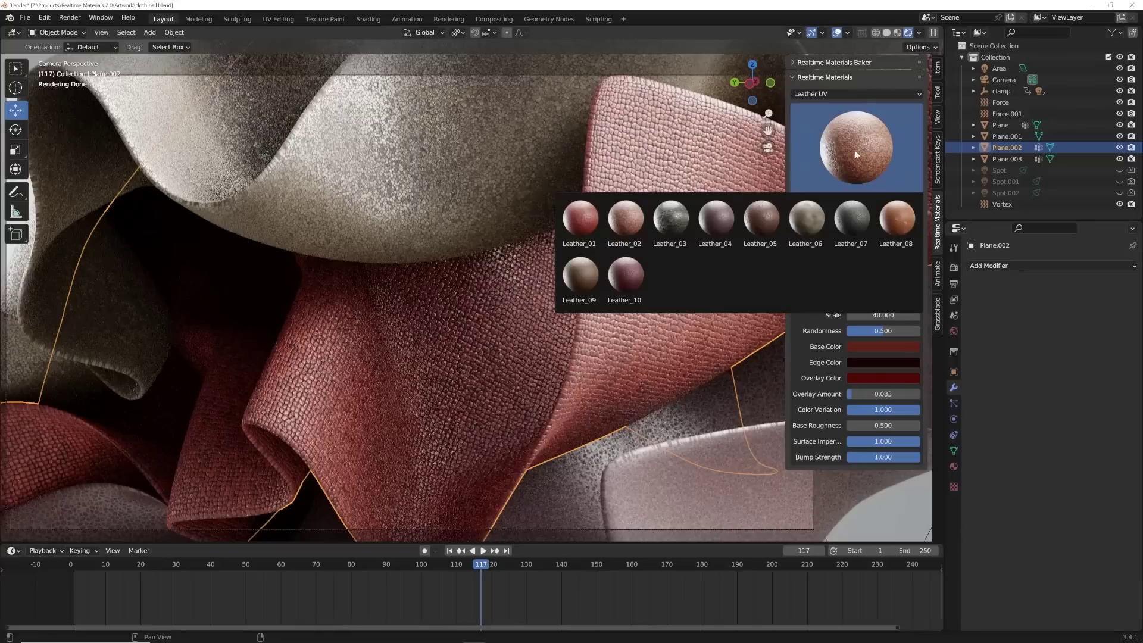
# Replace the red leather on Plane.002 with the Leather_07 material
pyautogui.click(859, 221)
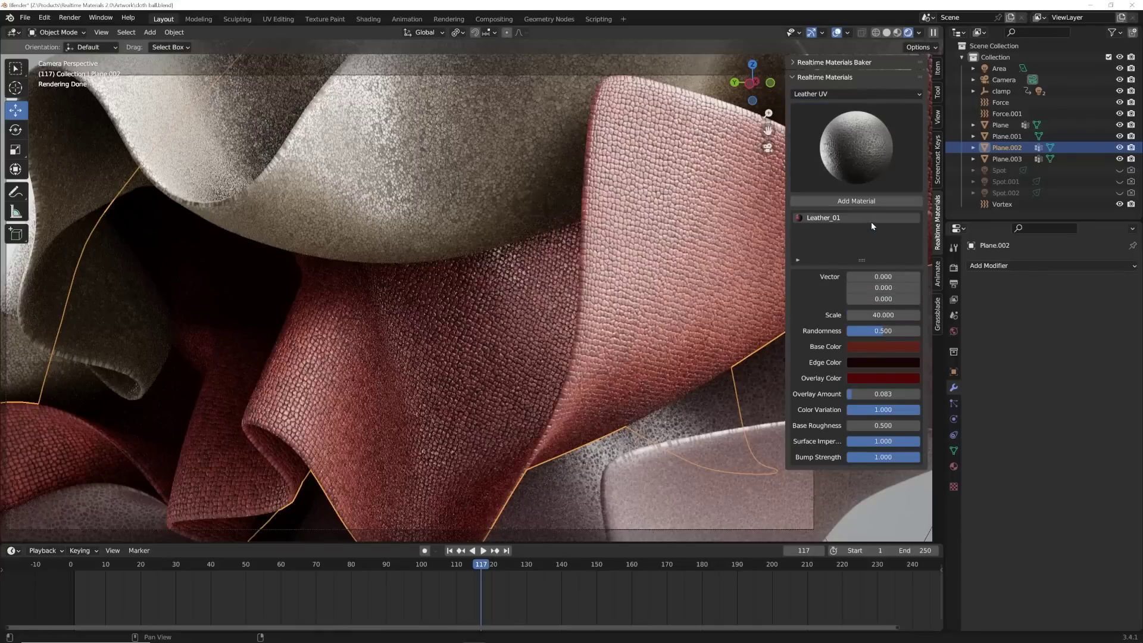
pyautogui.click(864, 201)
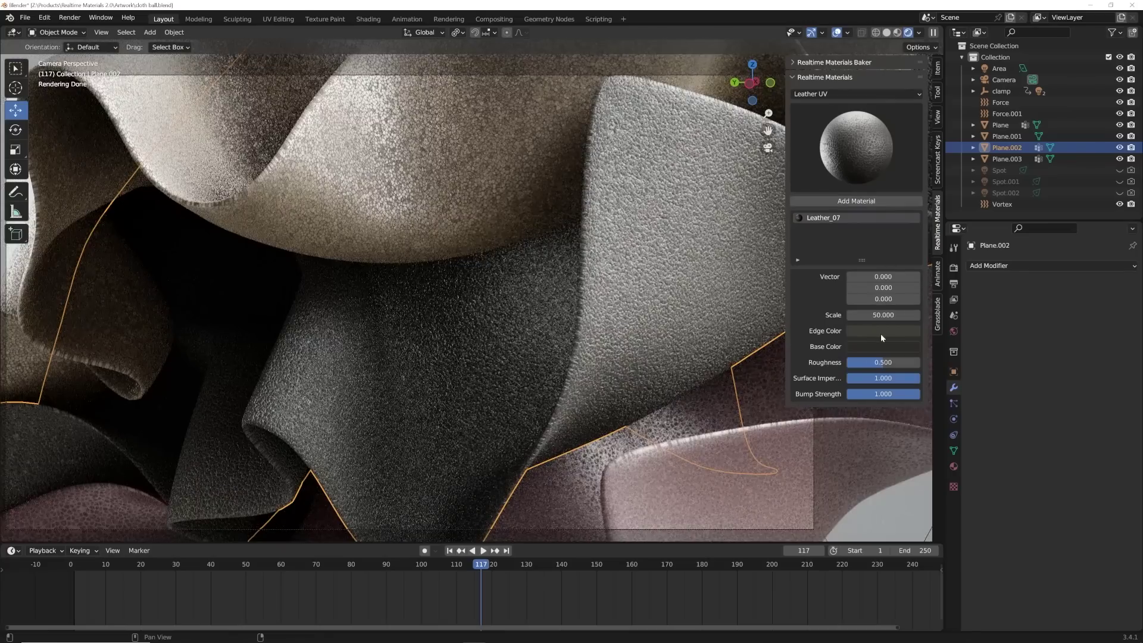
# Lighten and retint the leather's Edge Color, and open its Base Color for editing
pyautogui.click(880, 332)
pyautogui.click(944, 210)
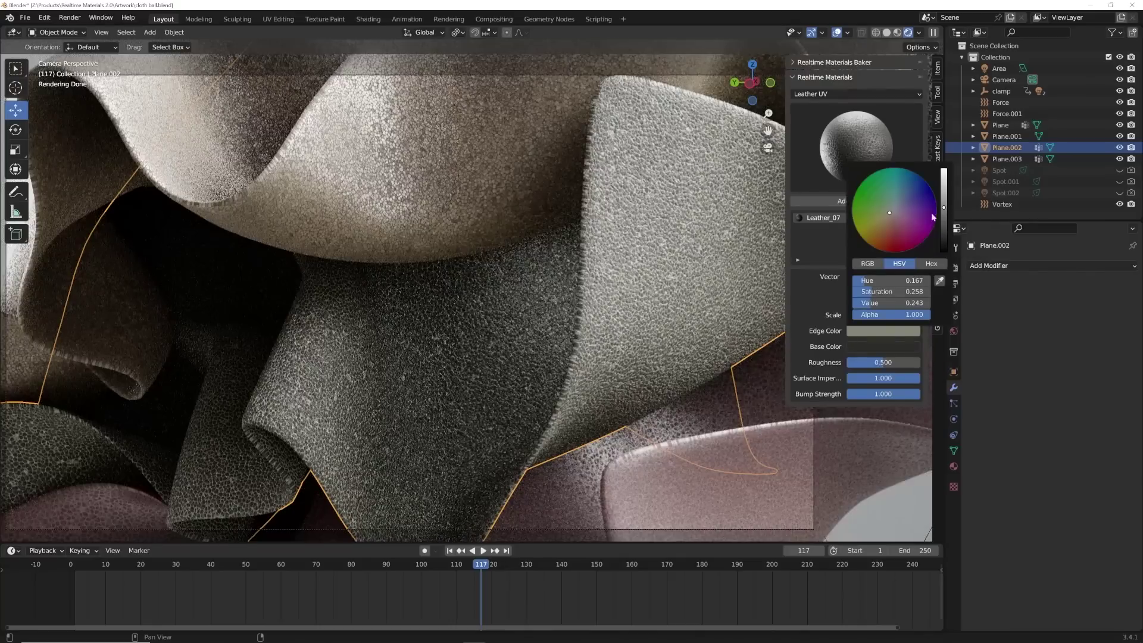
pyautogui.click(882, 232)
pyautogui.click(876, 347)
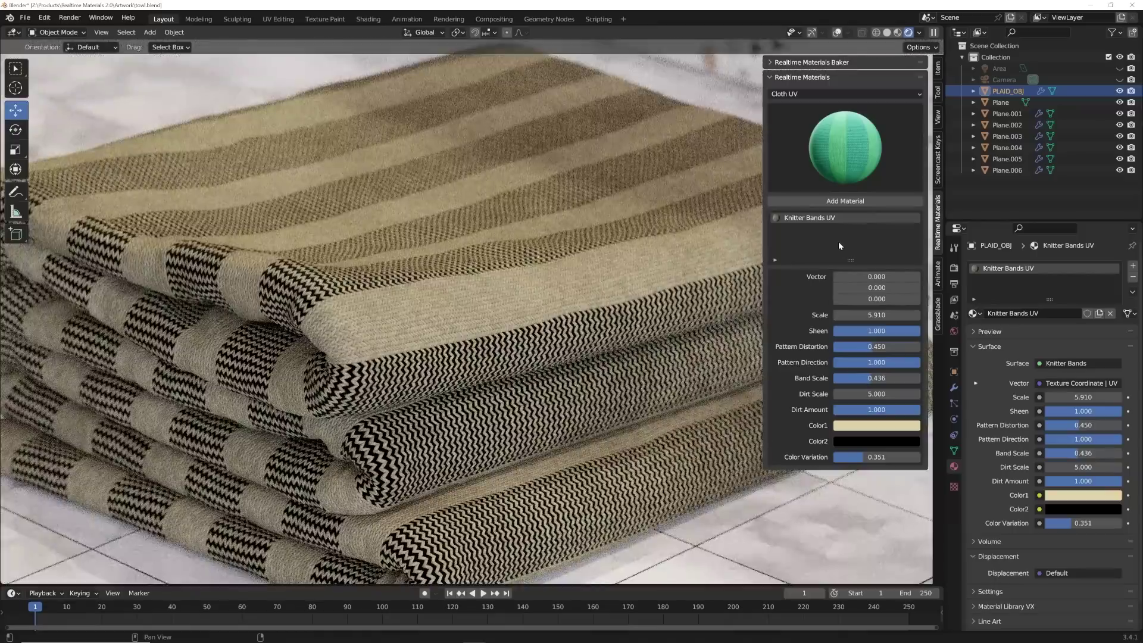
# Change the Knitter Bands UV material's Color2 to dark brown and lower its Pattern Direction
pyautogui.click(879, 441)
pyautogui.moveTo(932, 341); pyautogui.dragTo(905, 337)
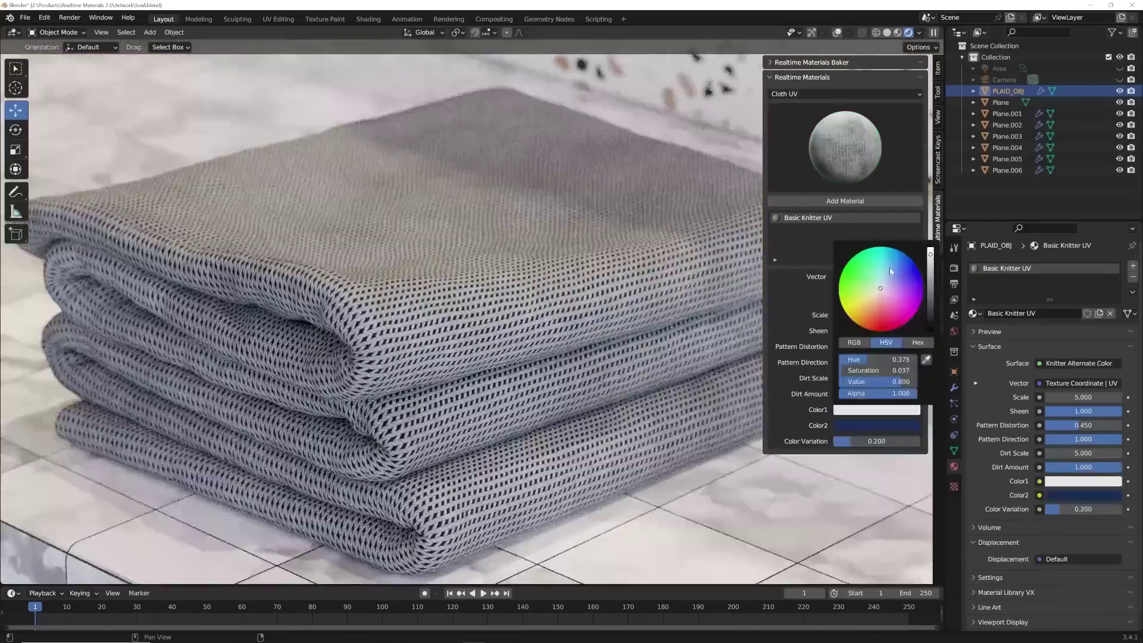
pyautogui.moveTo(881, 280); pyautogui.dragTo(889, 269)
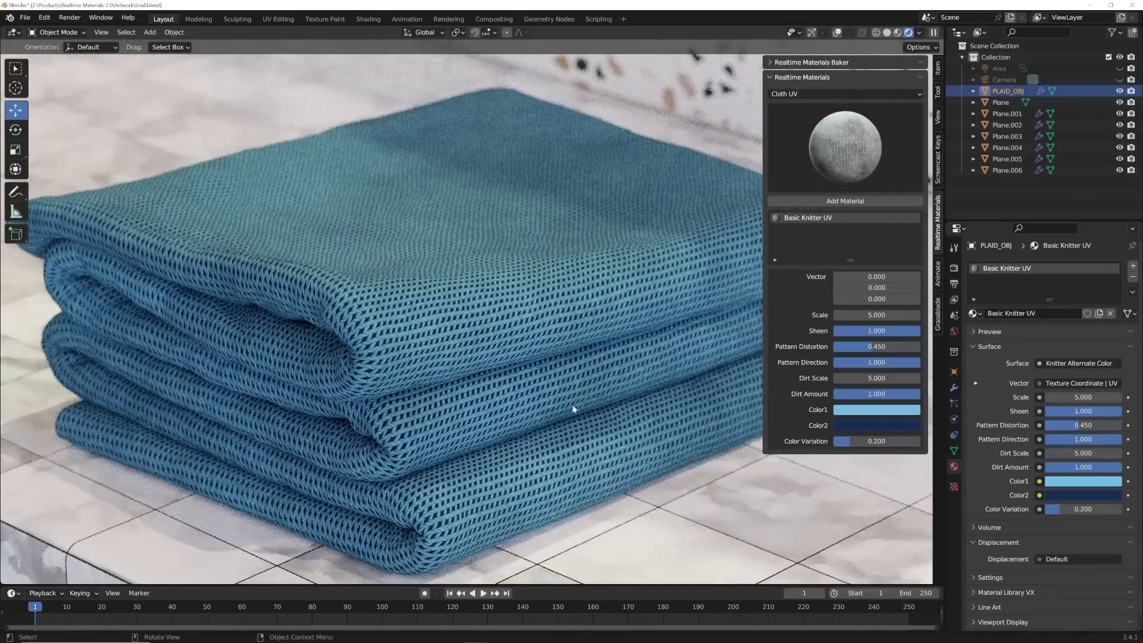
# Set the Color Variation of the Basic Knitter UV material on the folded towels to 1.000
pyautogui.moveTo(876, 441); pyautogui.dragTo(920, 441)
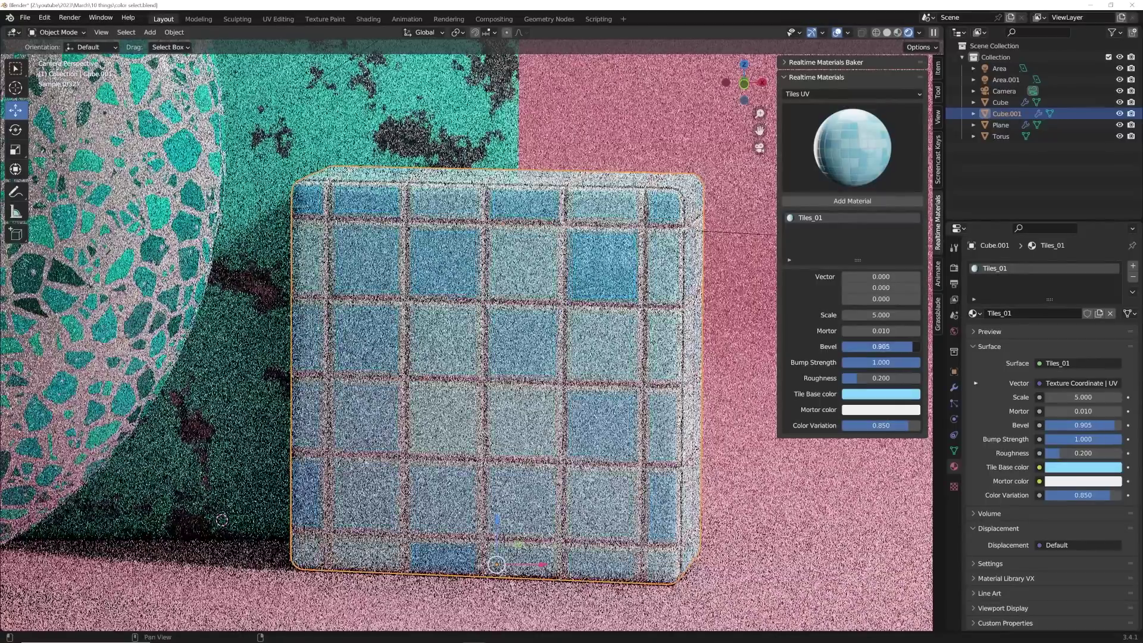
pyautogui.click(881, 393)
pyautogui.click(876, 310)
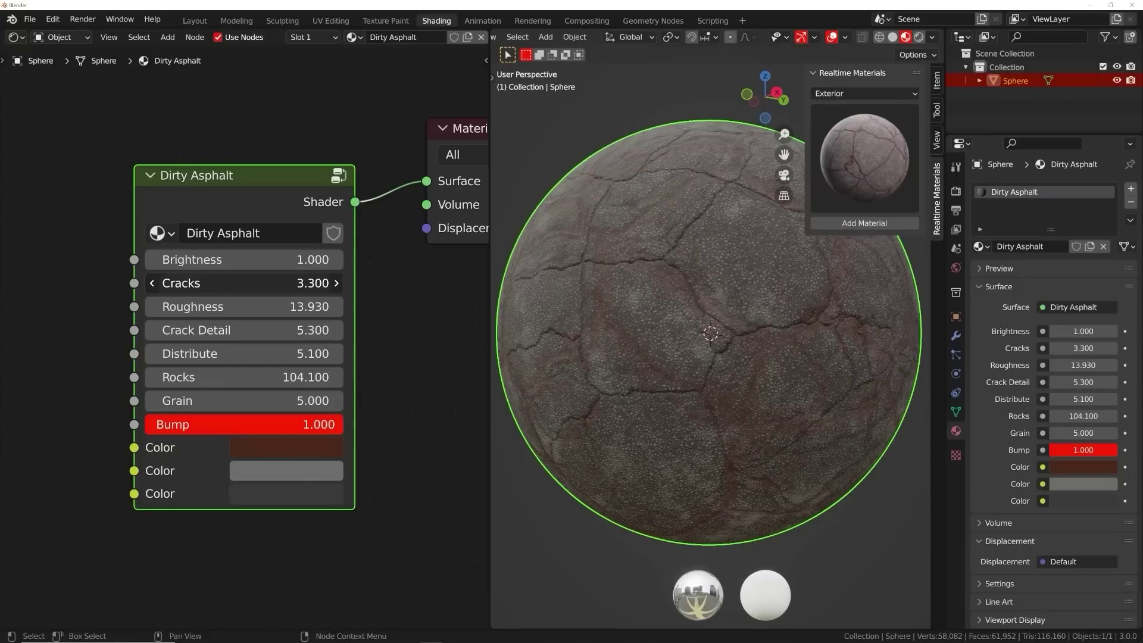
# Raise the Dirty Asphalt shader's Cracks value and darken its reddish-brown color
pyautogui.moveTo(238, 283); pyautogui.dragTo(274, 282)
pyautogui.click(285, 447)
pyautogui.moveTo(408, 143); pyautogui.dragTo(408, 245)
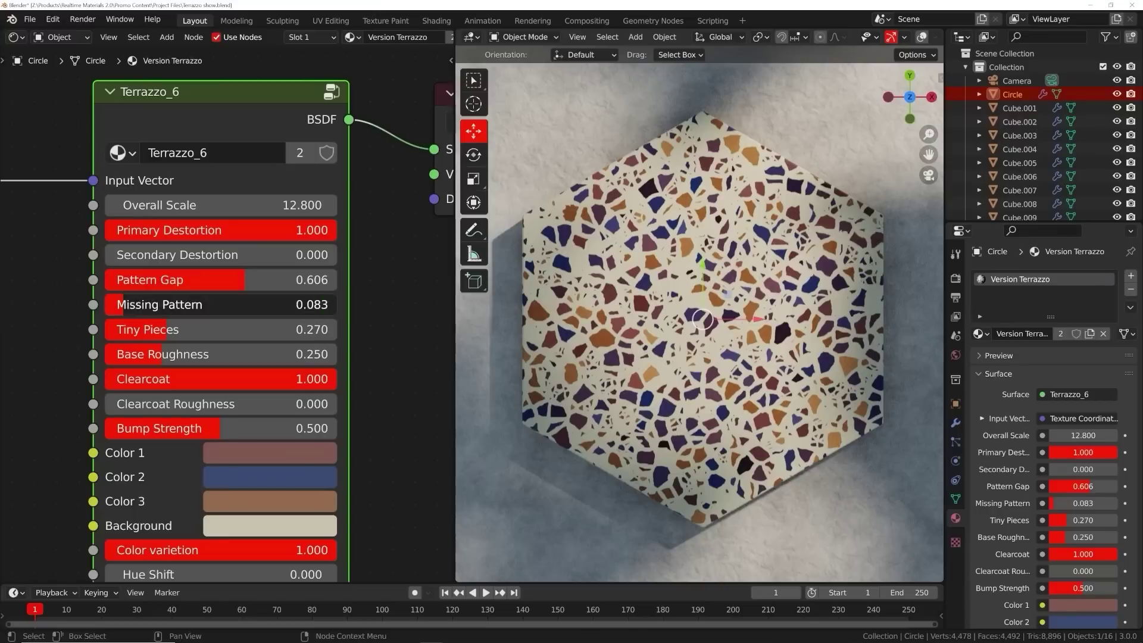
pyautogui.moveTo(123, 304); pyautogui.dragTo(201, 307)
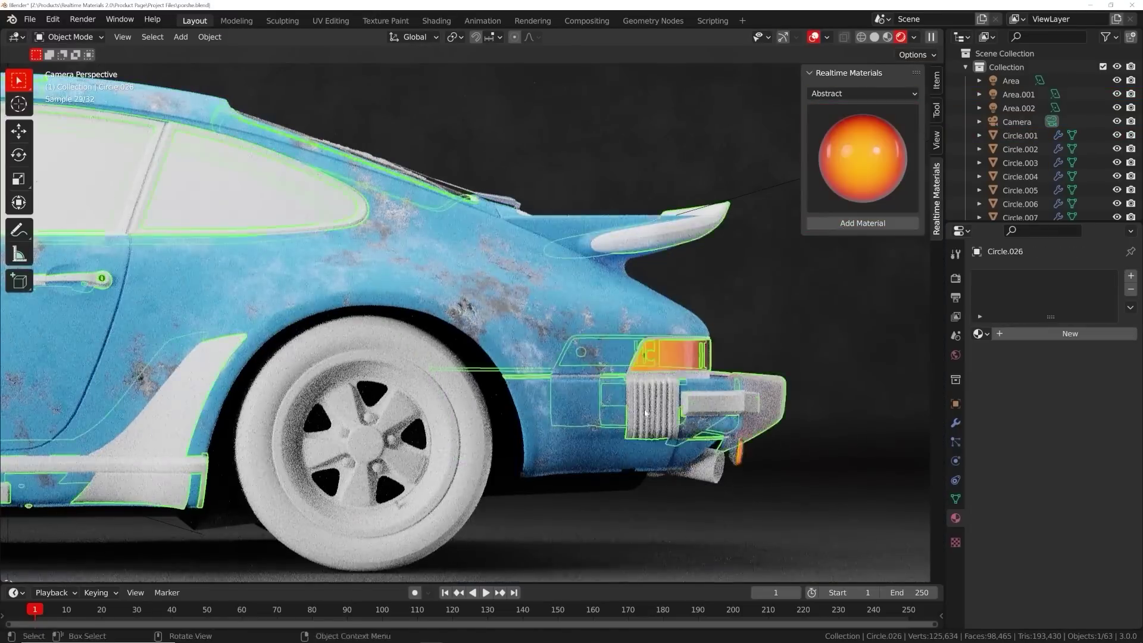
# Add a material from another Realtime Materials category to the car part Circle.026 and select the rear wheel's tire
pyautogui.click(861, 93)
pyautogui.click(837, 273)
pyautogui.click(862, 223)
pyautogui.click(452, 405)
pyautogui.click(1042, 292)
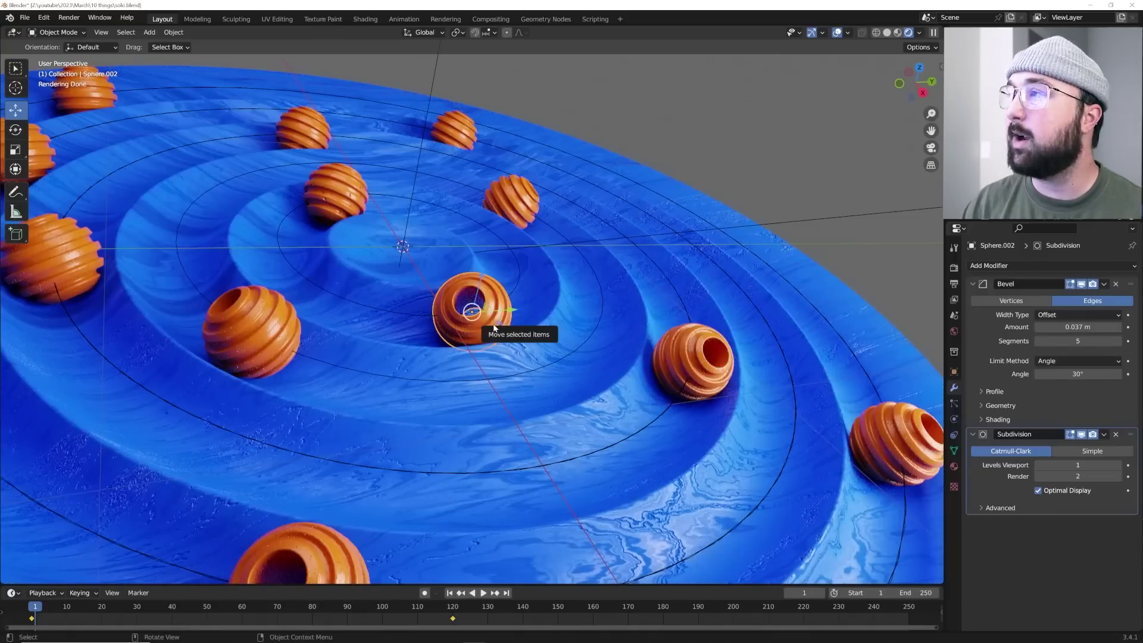
# Isolate the orange ribbed Sphere.002 in local view and return to the full scene
pyautogui.press('/')
pyautogui.press('/')
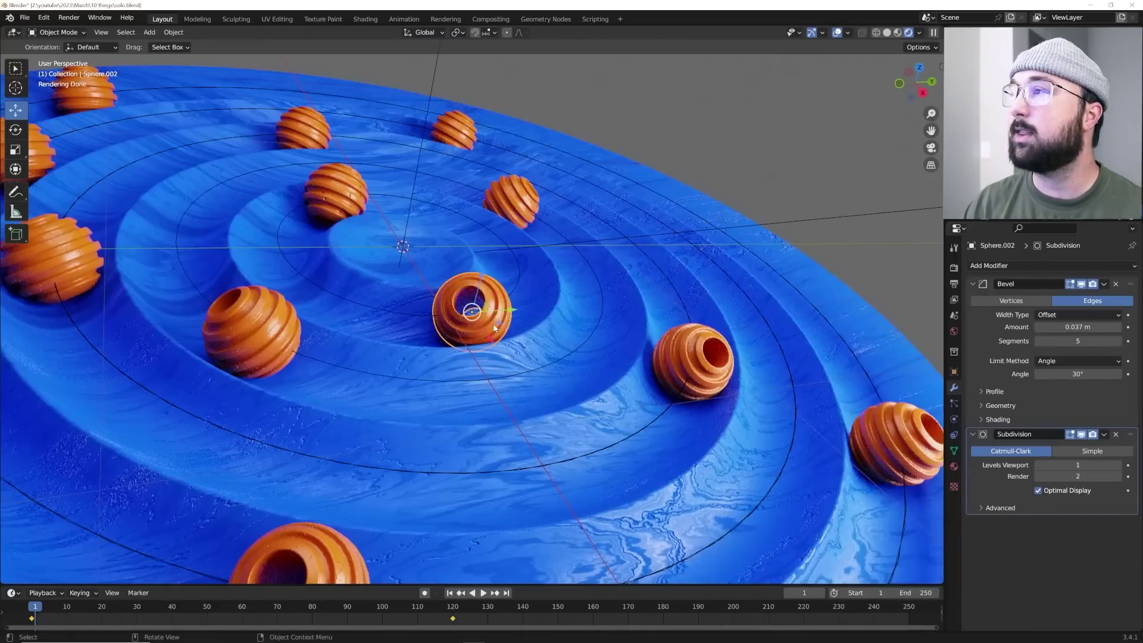
pyautogui.press('KP_Divide')
pyautogui.press('KP_Divide')
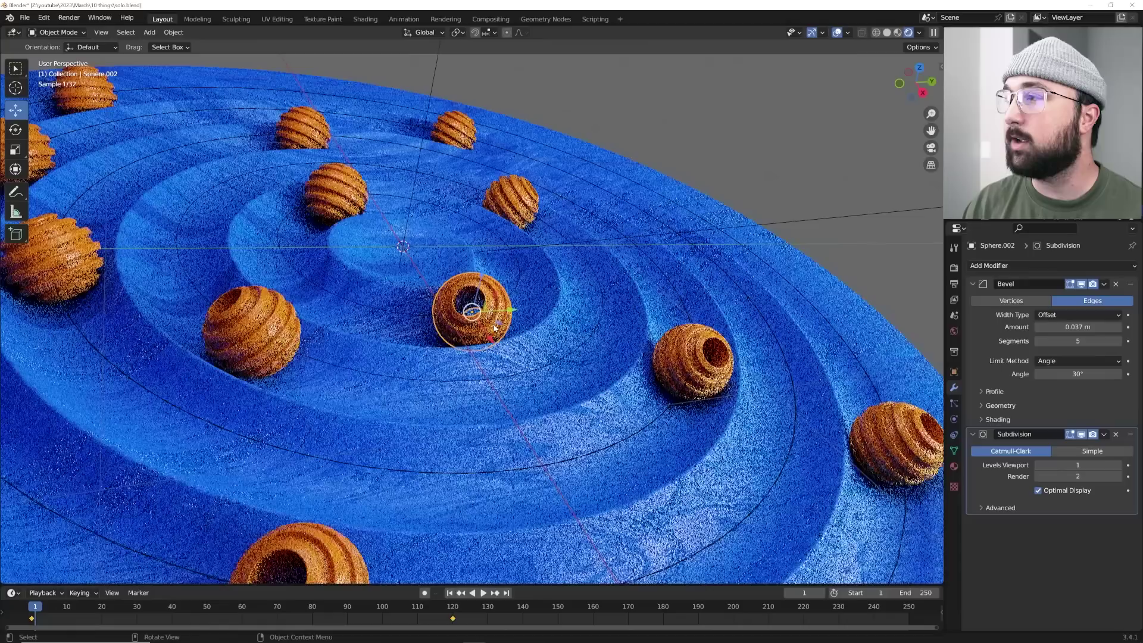
# Select the large blue Circle disc, isolate it in local view and restore the full scene
pyautogui.click(366, 276)
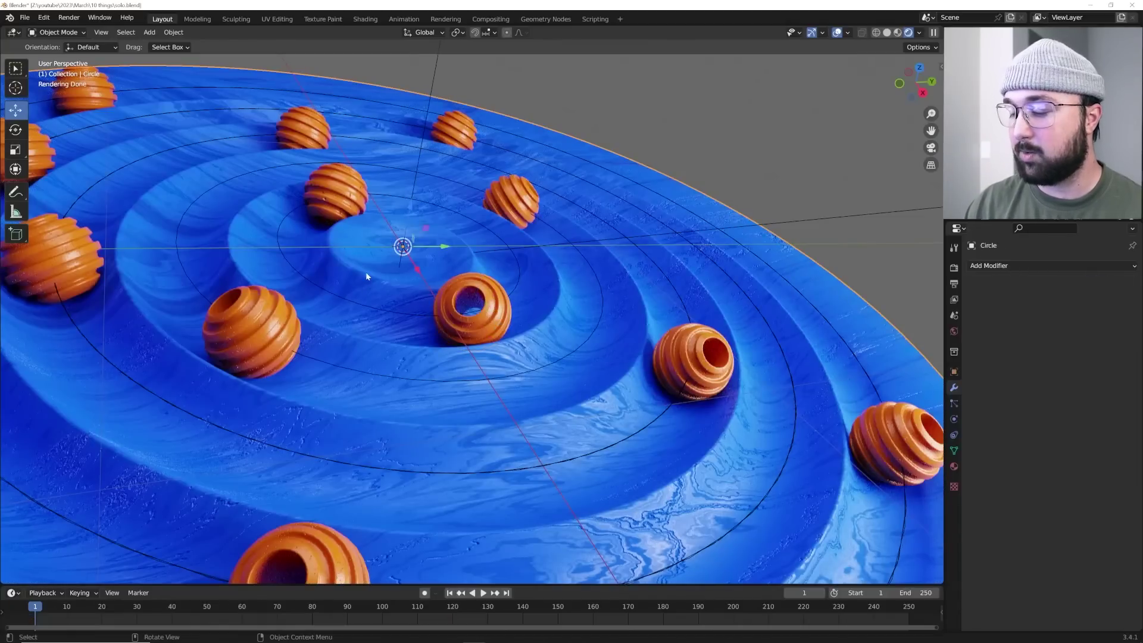
pyautogui.press('KP_Divide')
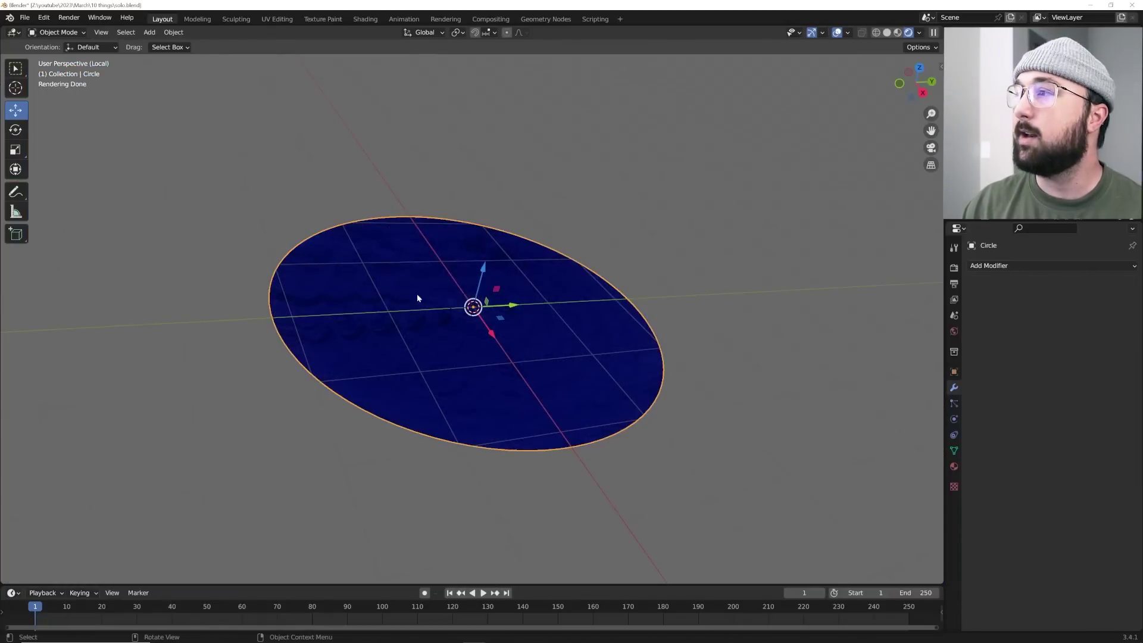
pyautogui.press('KP_Divide')
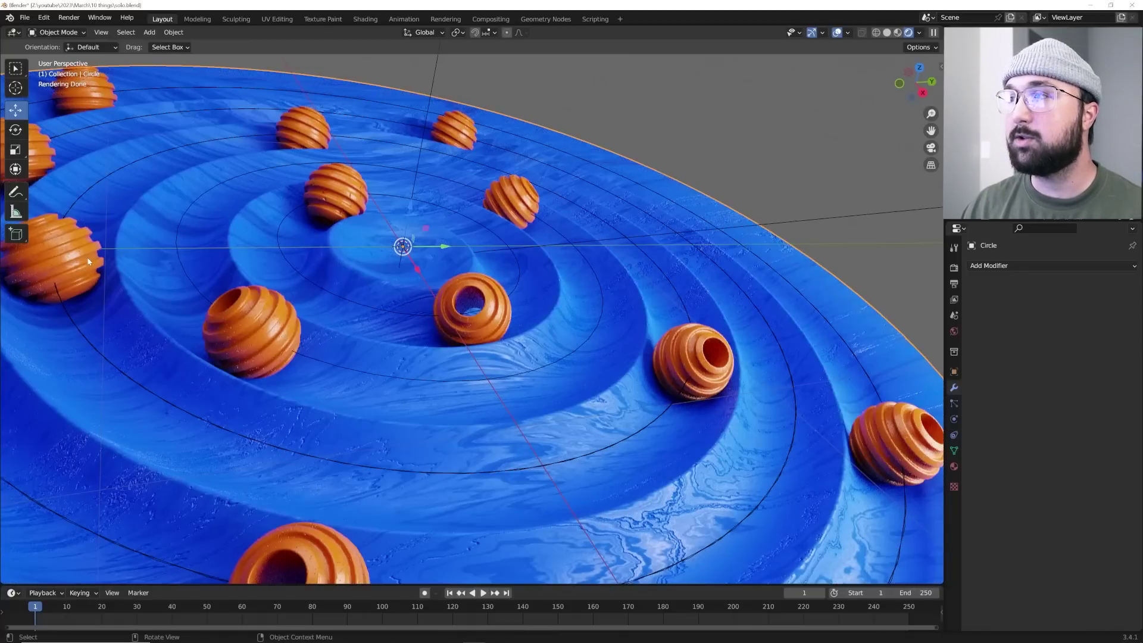
pyautogui.moveTo(461, 261); pyautogui.dragTo(478, 269, button='middle')
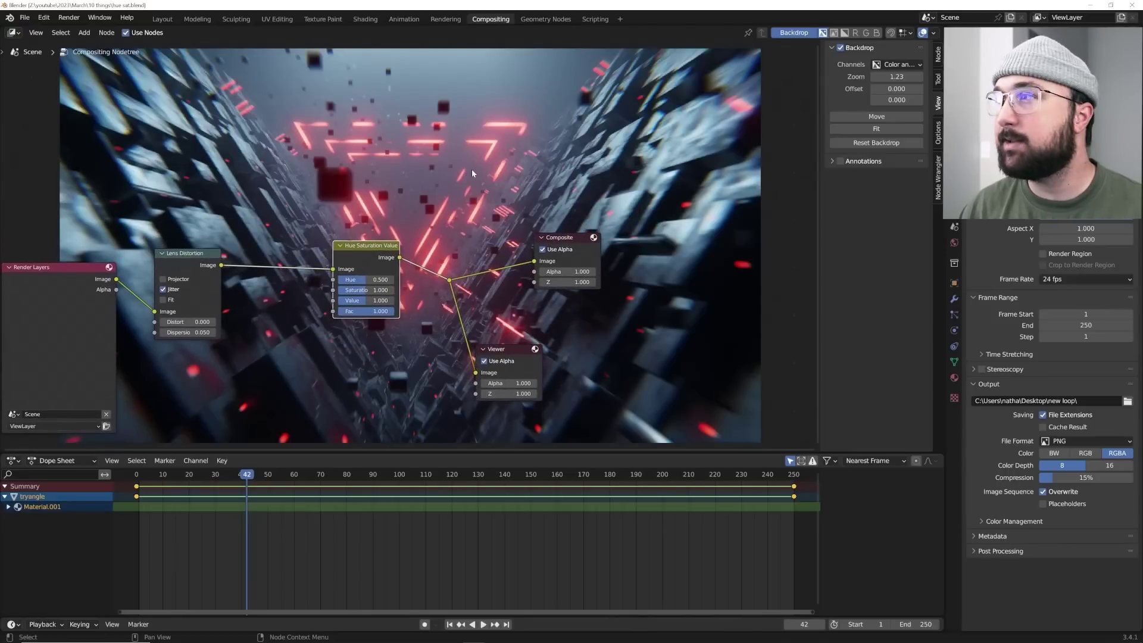
# Shift the composited image's colors by adjusting the Hue in the Hue Saturation Value node, trying 0.842
pyautogui.scroll(3, 471, 169)
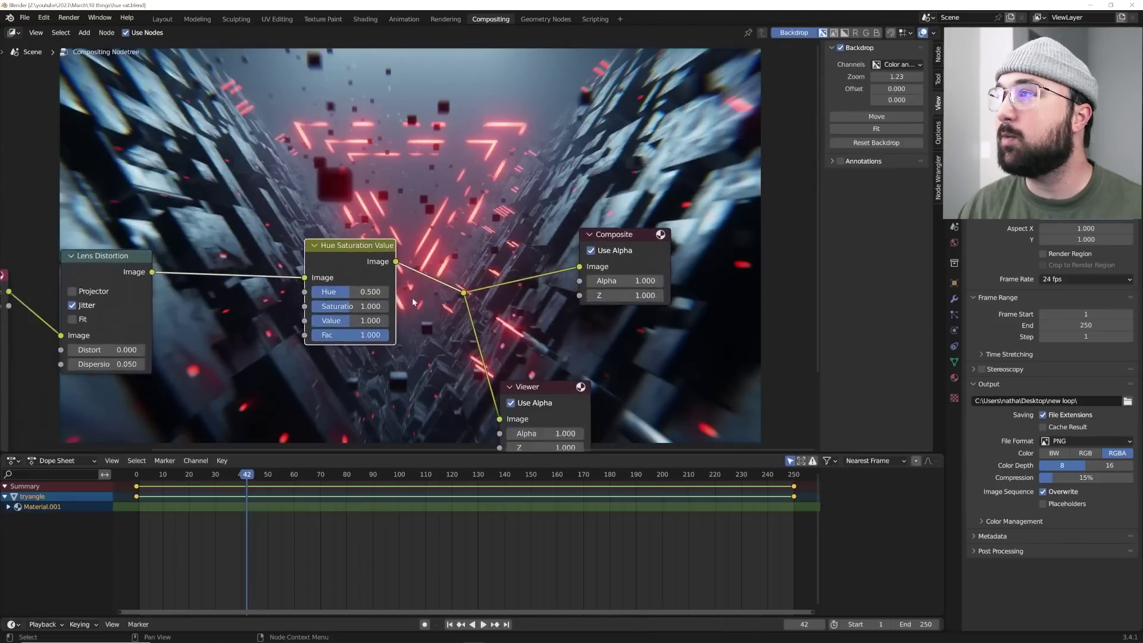
pyautogui.moveTo(444, 250); pyautogui.dragTo(404, 262)
pyautogui.moveTo(401, 302); pyautogui.dragTo(432, 302)
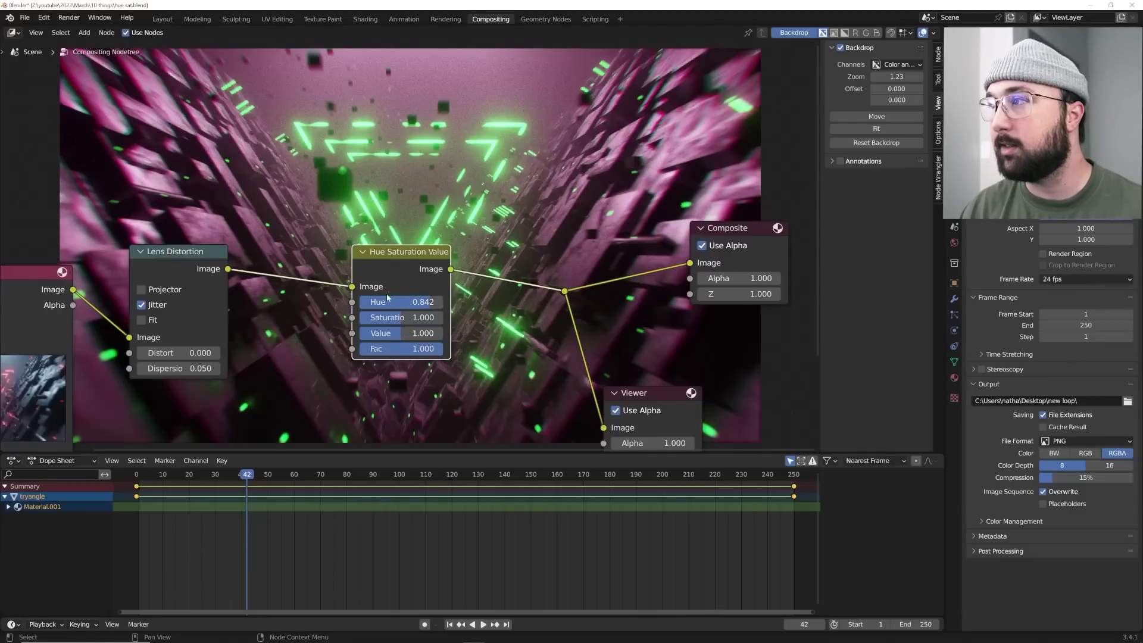
pyautogui.moveTo(429, 301)
pyautogui.mouseDown()
pyautogui.moveTo(374, 302)
pyautogui.moveTo(430, 302)
pyautogui.mouseUp()
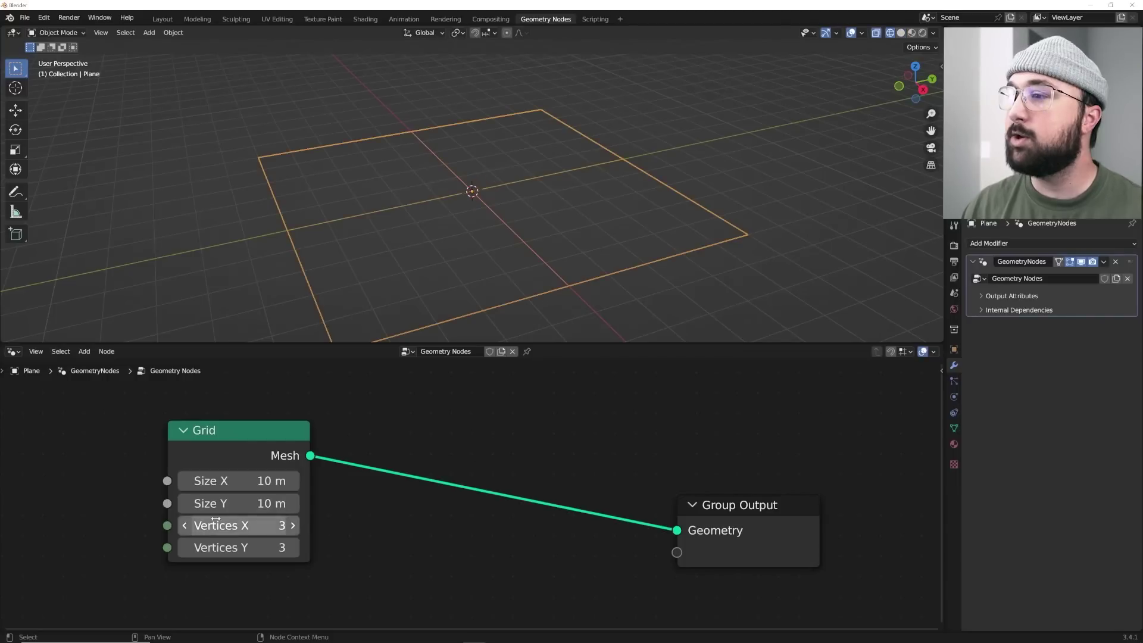
# Set the Grid node's X and Y vertices to 27 and instance a cube on its points
pyautogui.moveTo(238, 525); pyautogui.dragTo(392, 479)
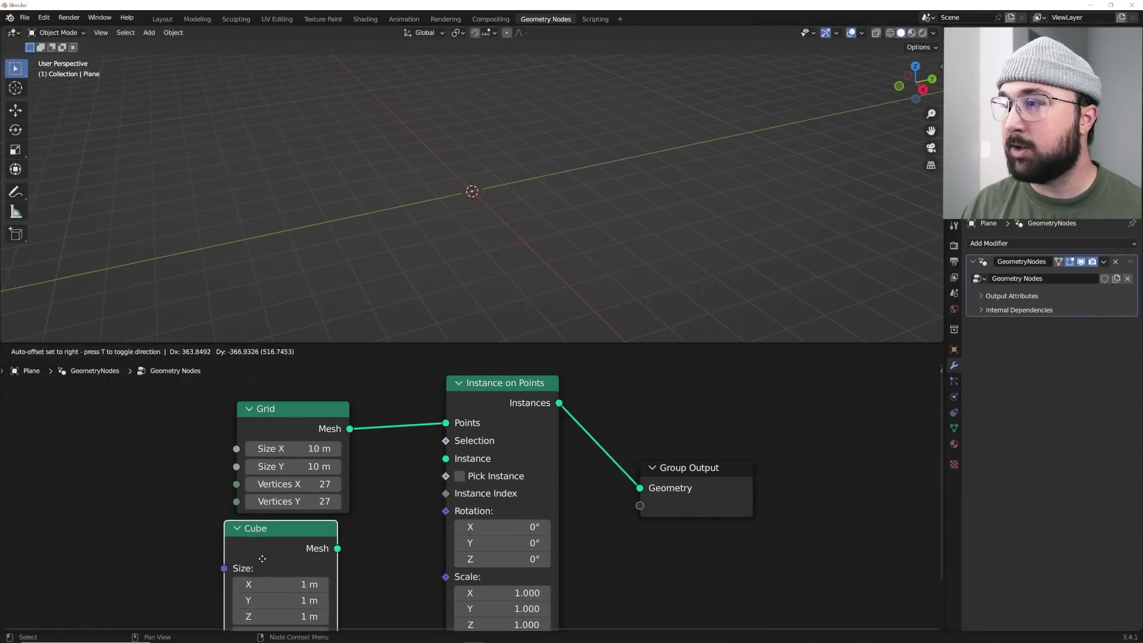
pyautogui.click(262, 558)
pyautogui.moveTo(226, 499); pyautogui.dragTo(205, 481, button='middle')
pyautogui.moveTo(315, 531); pyautogui.dragTo(433, 444)
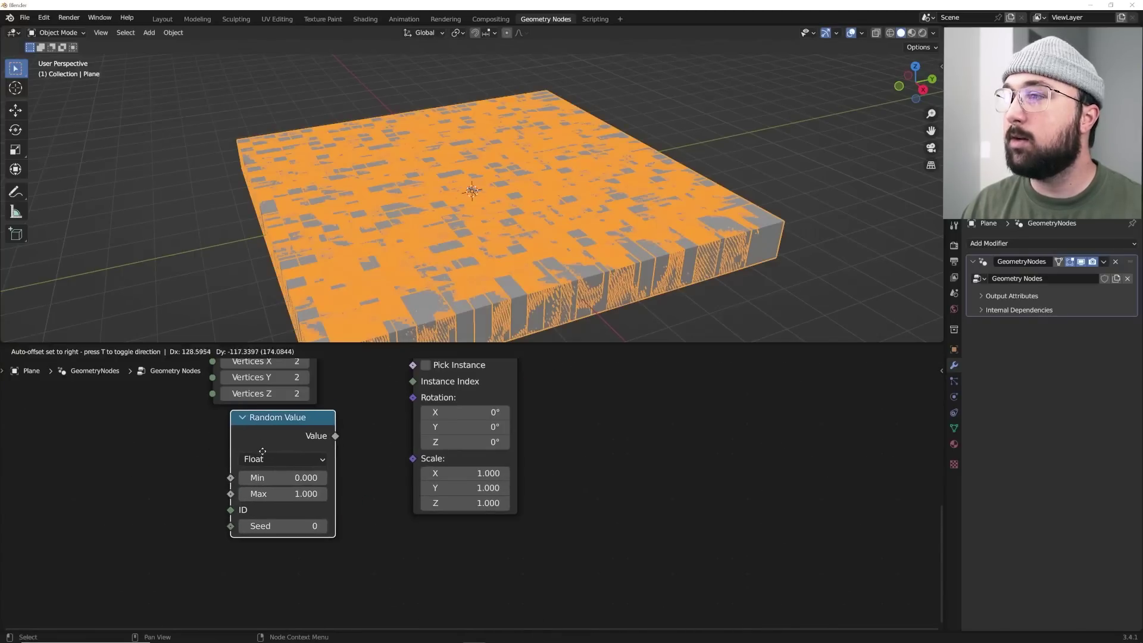
# Make the Random Value node output a Vector and connect it to the Scale of Instance on Points
pyautogui.click(267, 460)
pyautogui.click(266, 460)
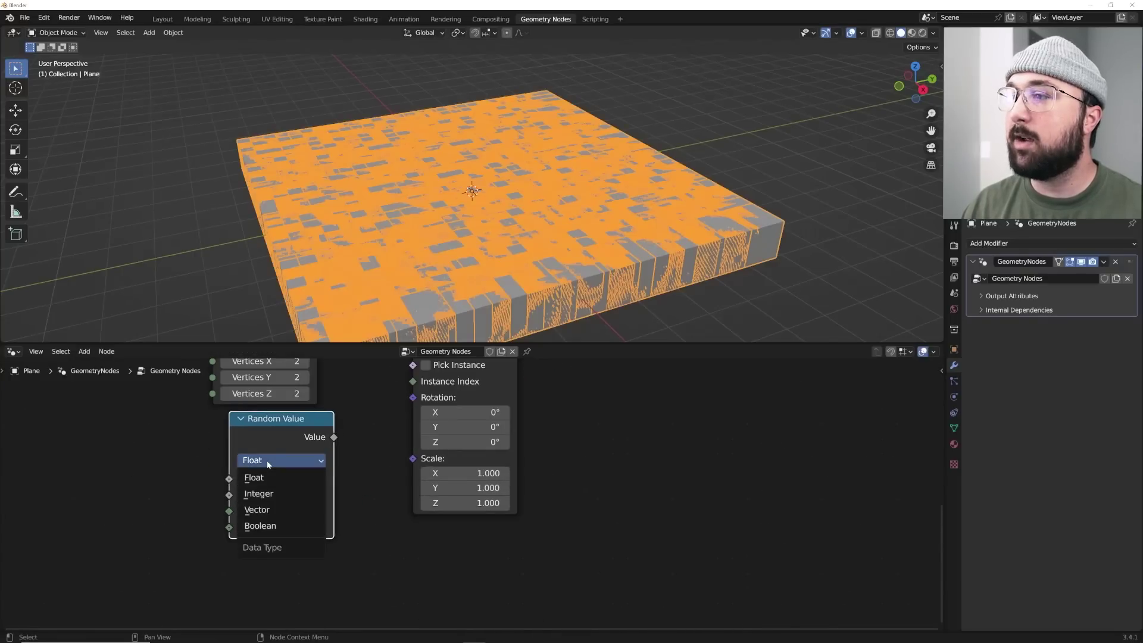
pyautogui.click(277, 507)
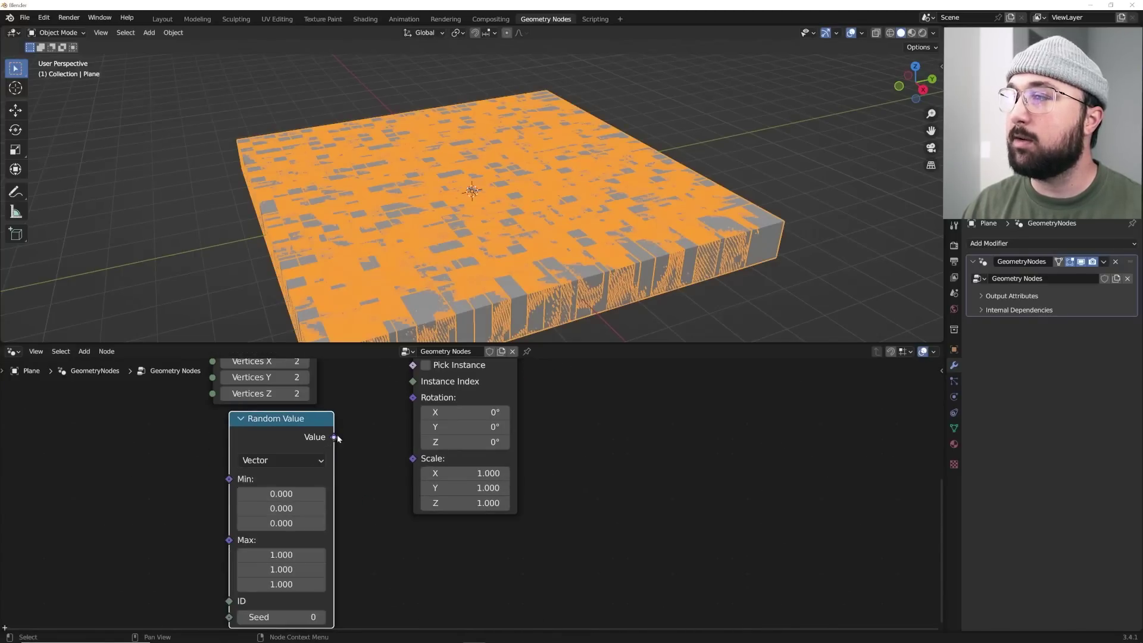
pyautogui.moveTo(334, 438); pyautogui.dragTo(412, 459)
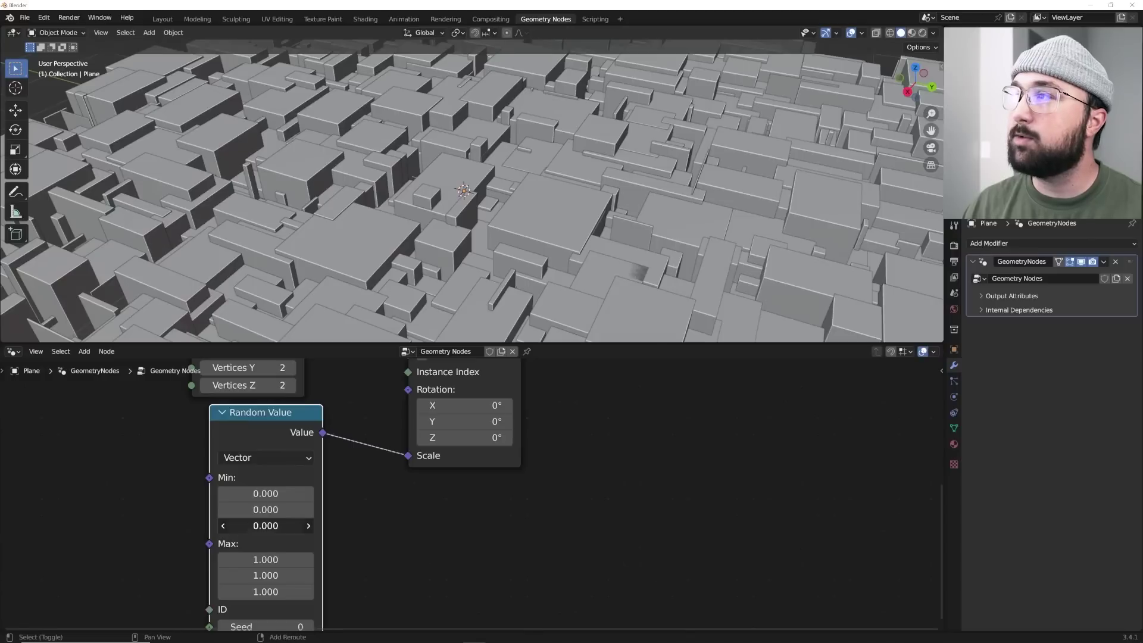
# Set the Random Value node's minimum Z to 0.950 and its seed to 3
pyautogui.moveTo(266, 526); pyautogui.dragTo(322, 525)
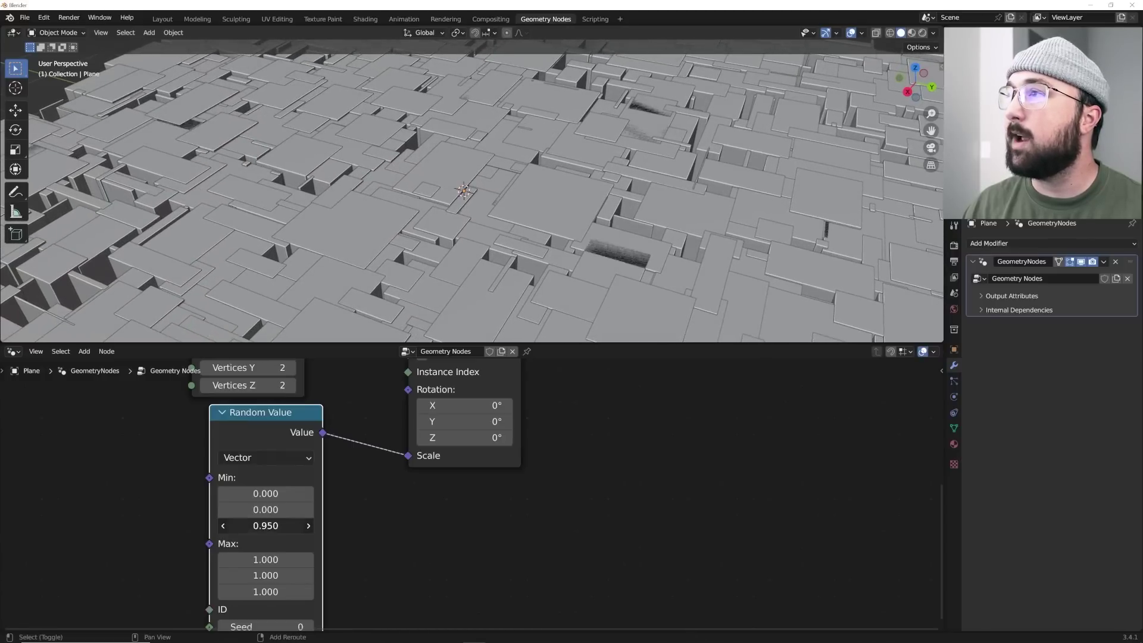
pyautogui.moveTo(565, 294); pyautogui.dragTo(454, 301, button='middle')
pyautogui.moveTo(362, 532); pyautogui.dragTo(366, 494, button='middle')
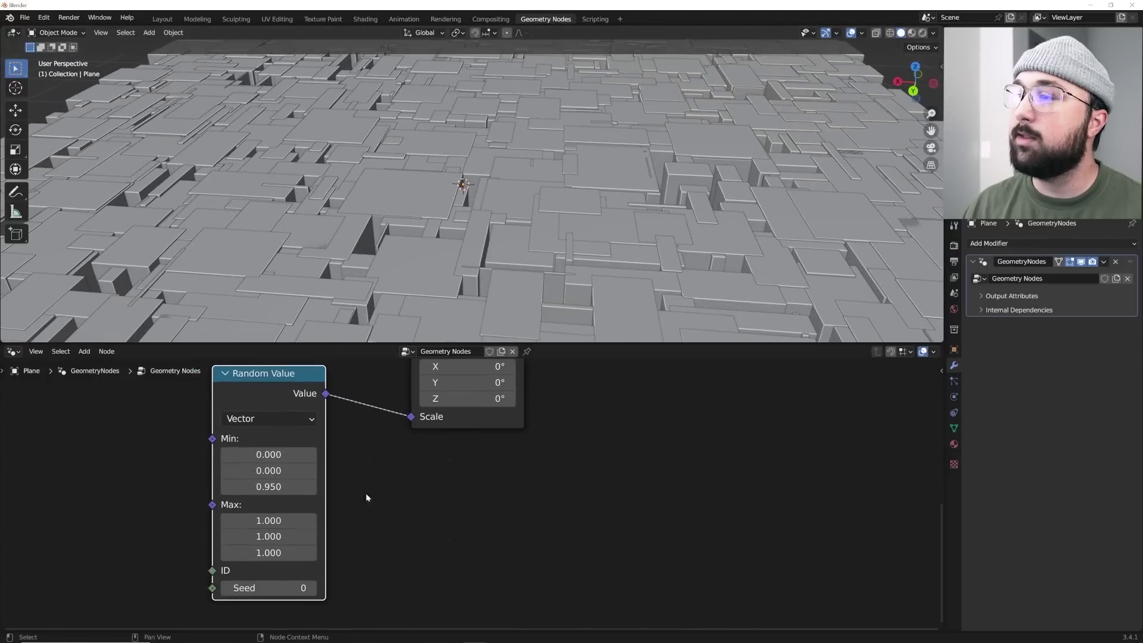
pyautogui.click(312, 588)
pyautogui.click(312, 588)
pyautogui.click(312, 588)
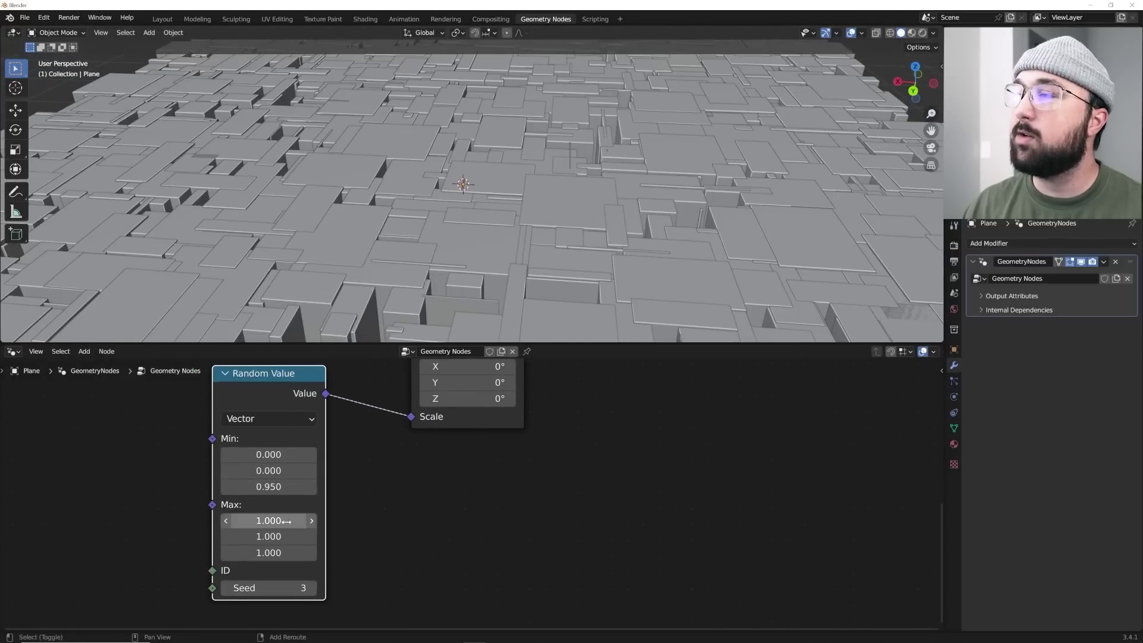
# Try a maximum X of 0.520 in the Random Value node, then undo that change
pyautogui.keyDown('shift'); pyautogui.moveTo(287, 520); pyautogui.dragTo(257, 521); pyautogui.keyUp('shift')
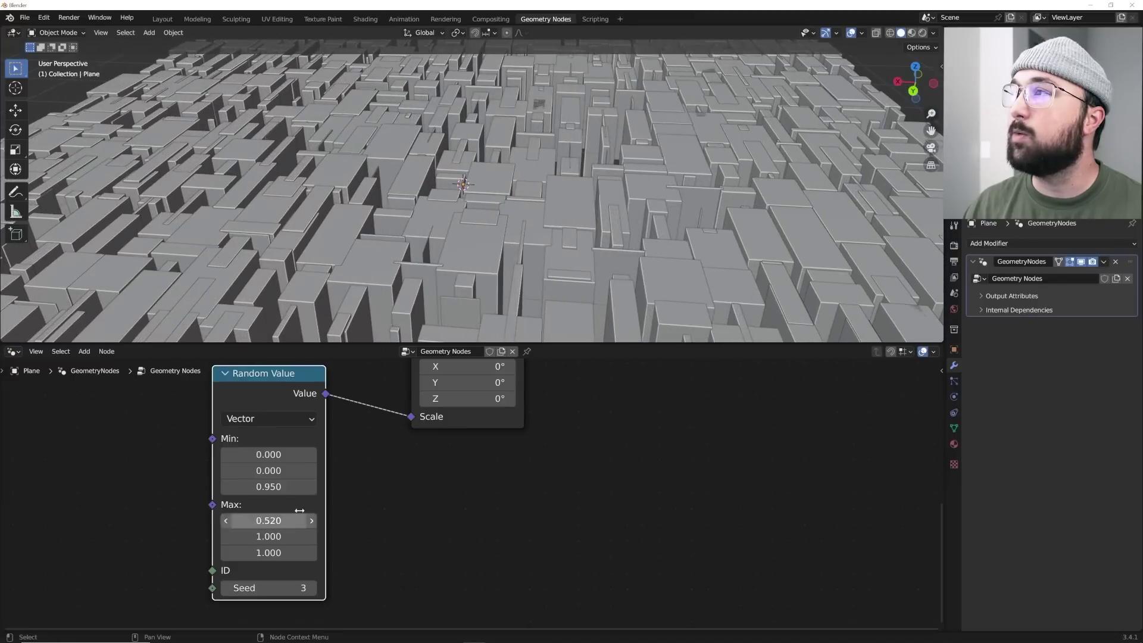
pyautogui.hotkey('ctrl', 'z')
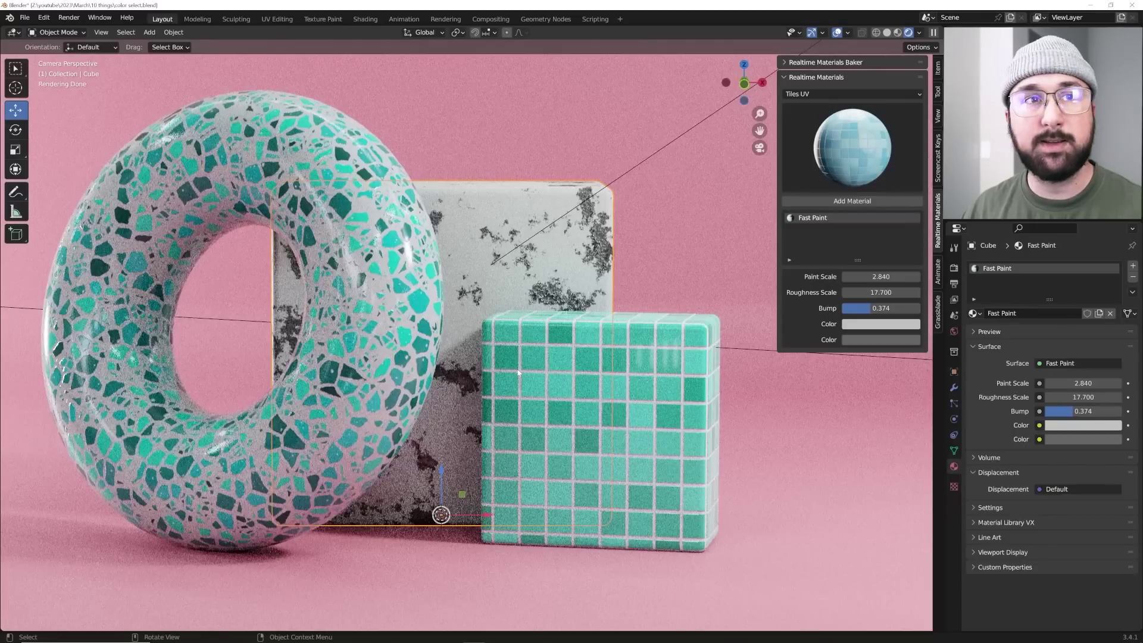
# Copy the Tile Base color from the tiled cube's material and paste it onto the first Color of the Fast Paint cube
pyautogui.click(552, 384)
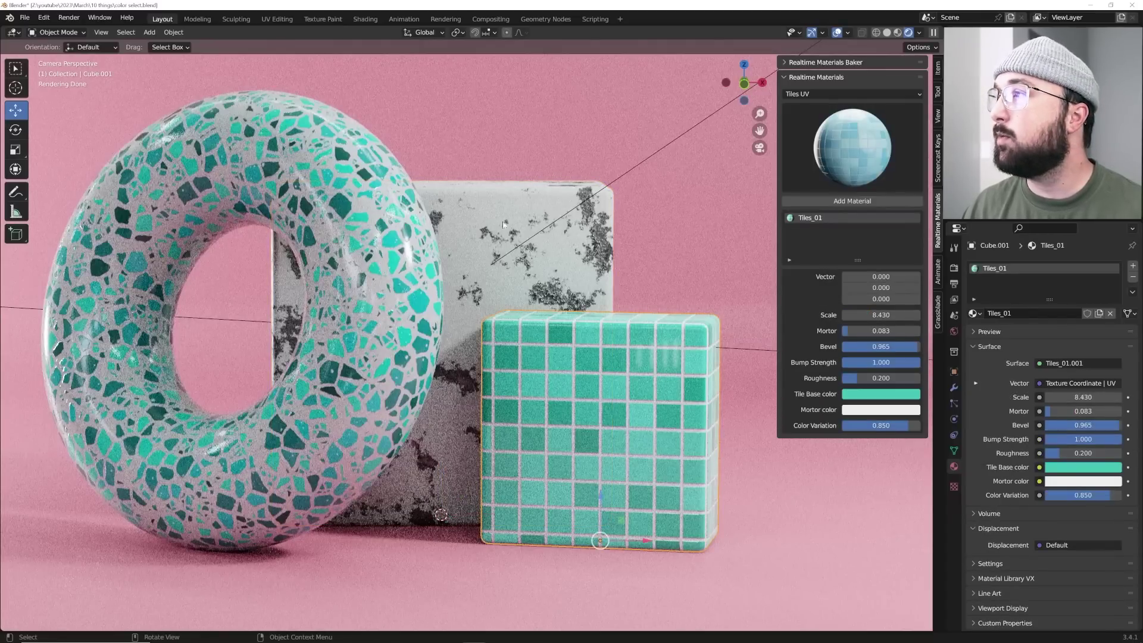
pyautogui.scroll(2, 472, 229)
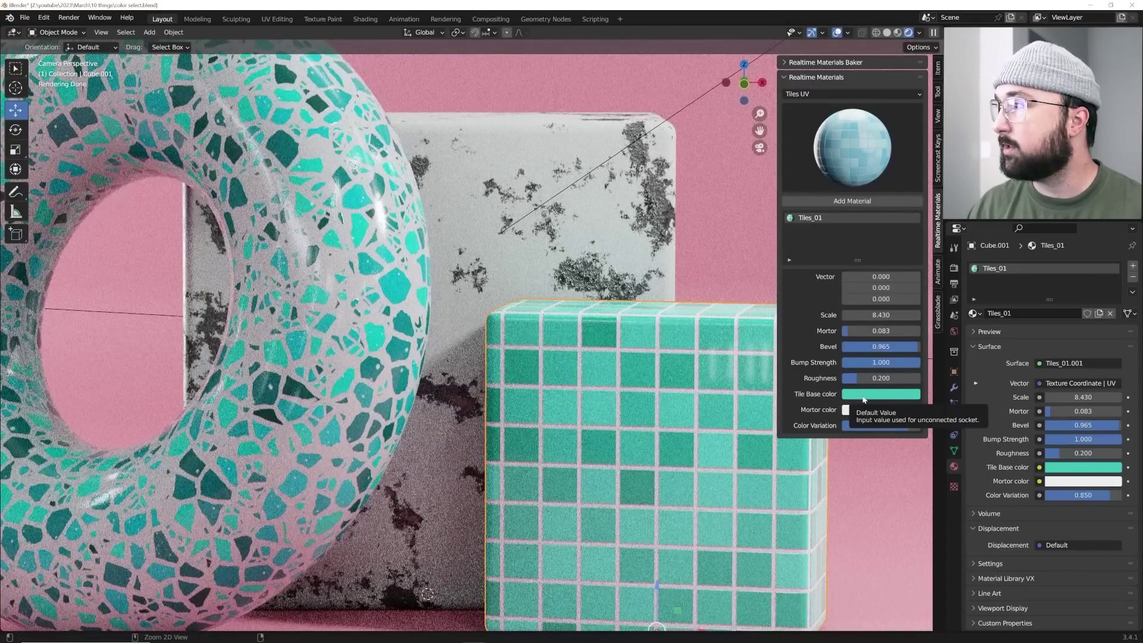
pyautogui.click(581, 213)
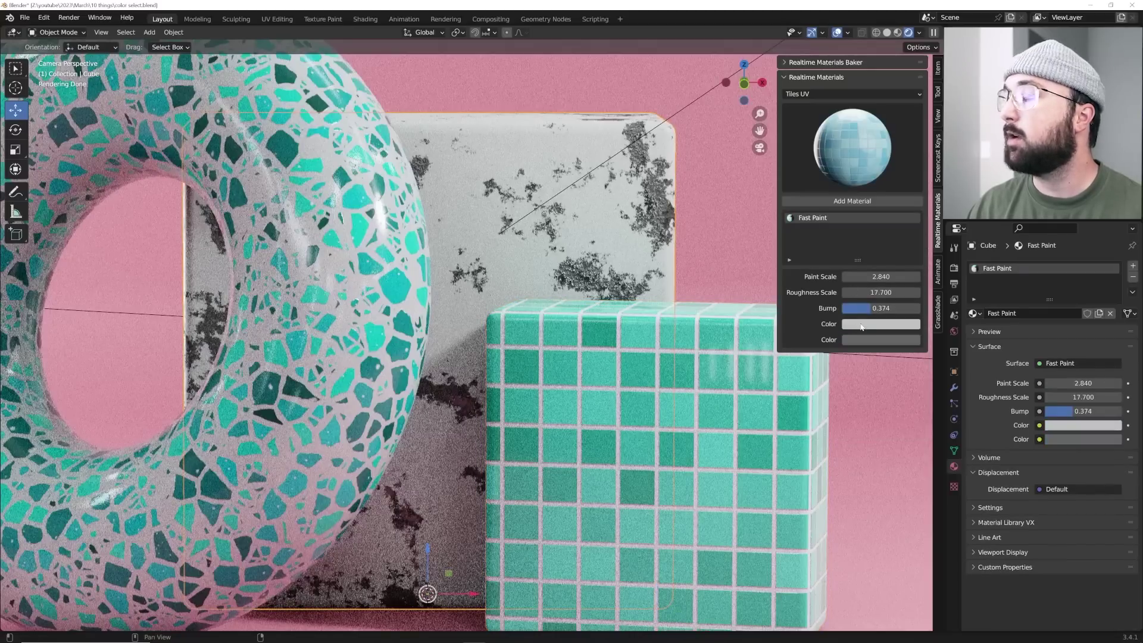
pyautogui.hotkey('ctrl', 'v')
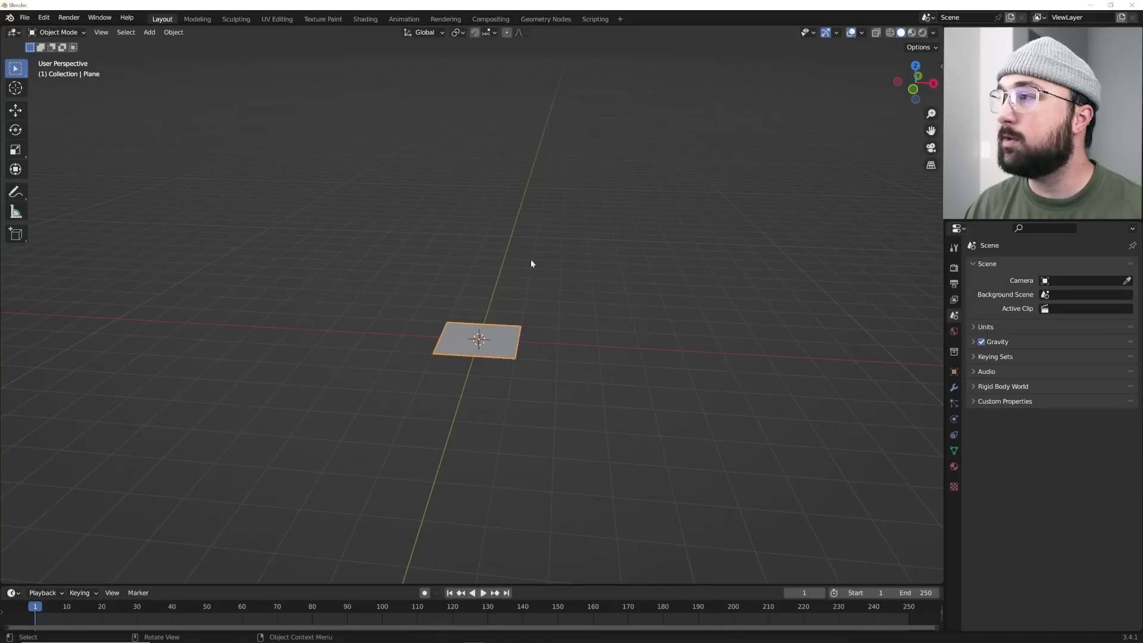
# Scale up the small plane to several times its size and subdivide its face
pyautogui.press('s')
pyautogui.click(946, 219)
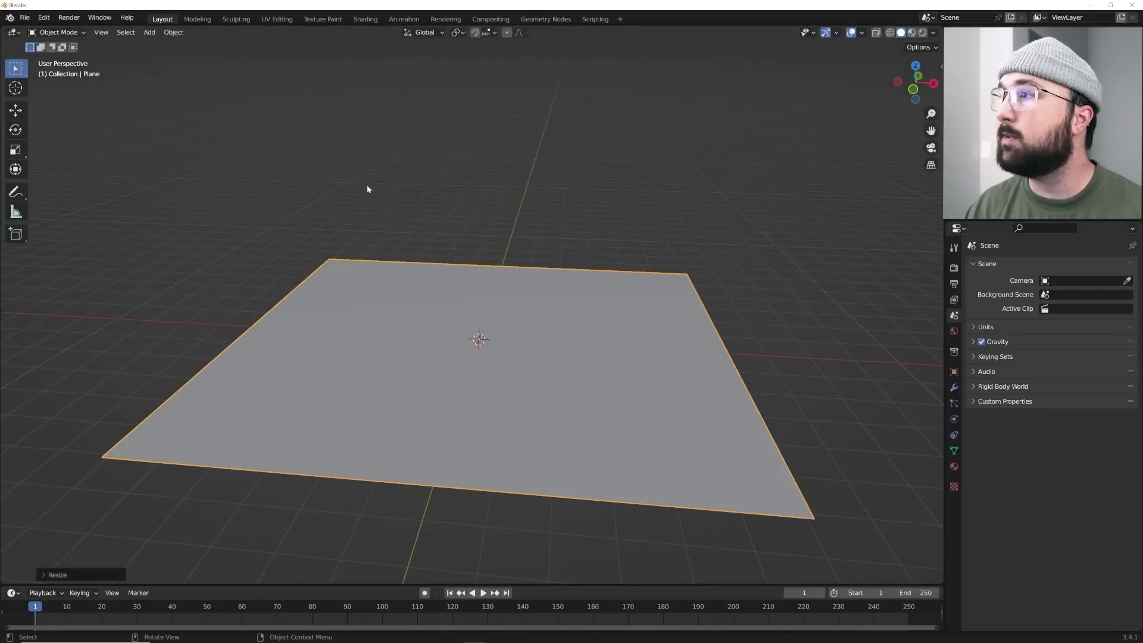
pyautogui.press('Tab')
pyautogui.rightClick(388, 184)
pyautogui.click(388, 184)
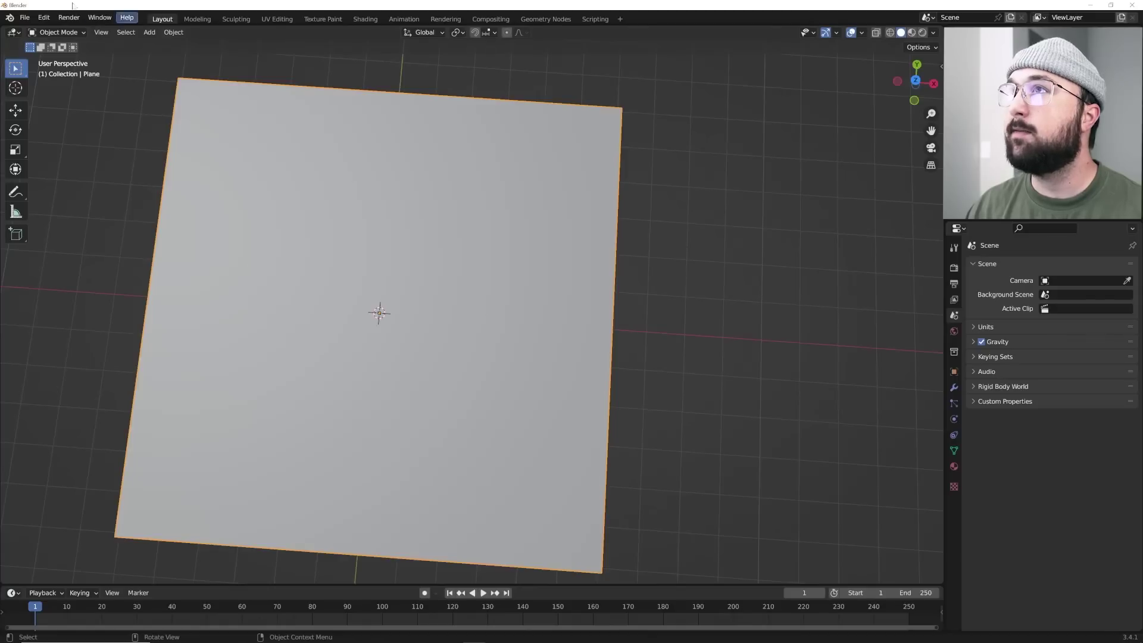
# Weight paint a lengthwise strip down the middle of the plane using a 329 px brush at weight 1.000
pyautogui.click(57, 32)
pyautogui.click(57, 94)
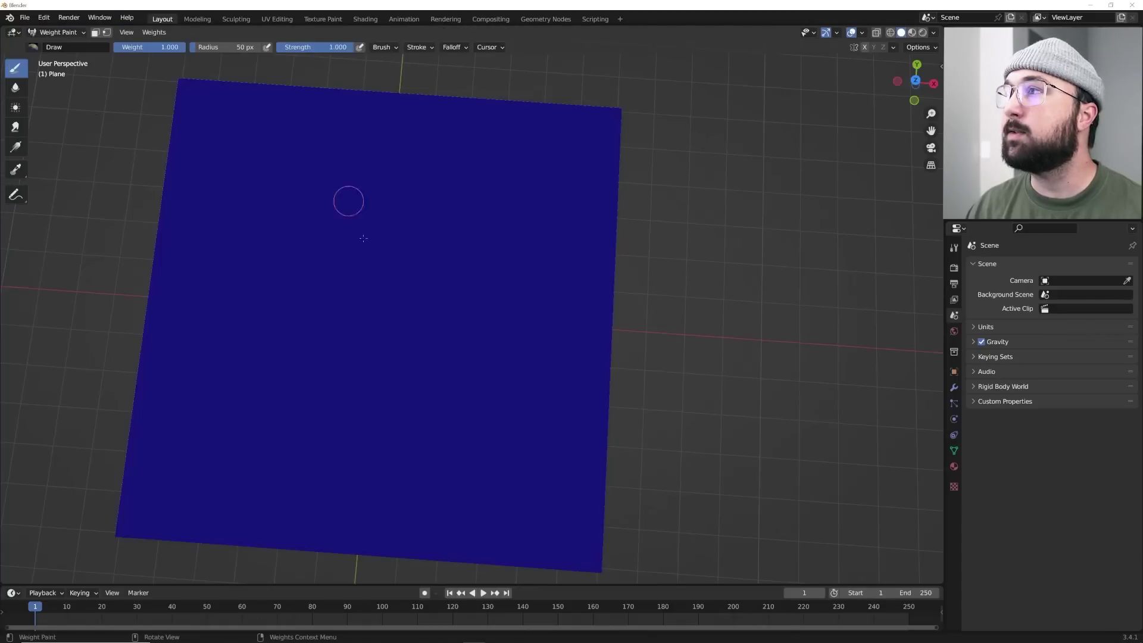
pyautogui.rightClick(340, 282)
pyautogui.moveTo(343, 296); pyautogui.dragTo(392, 296)
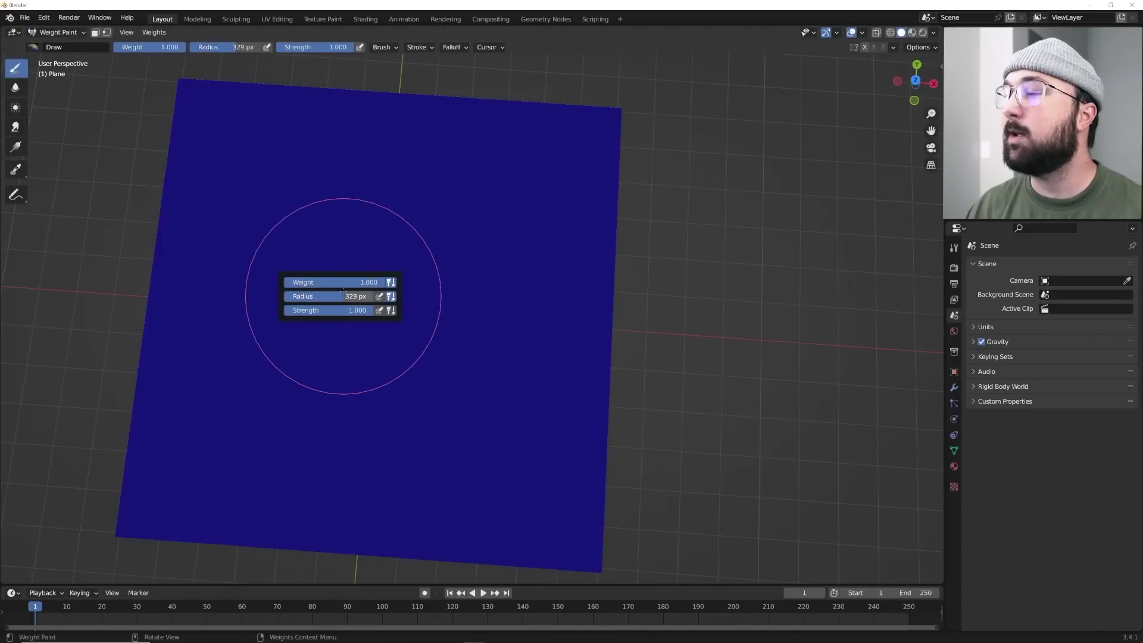
pyautogui.scroll(-2, 474, 237)
pyautogui.moveTo(459, 232); pyautogui.dragTo(432, 210, button='middle')
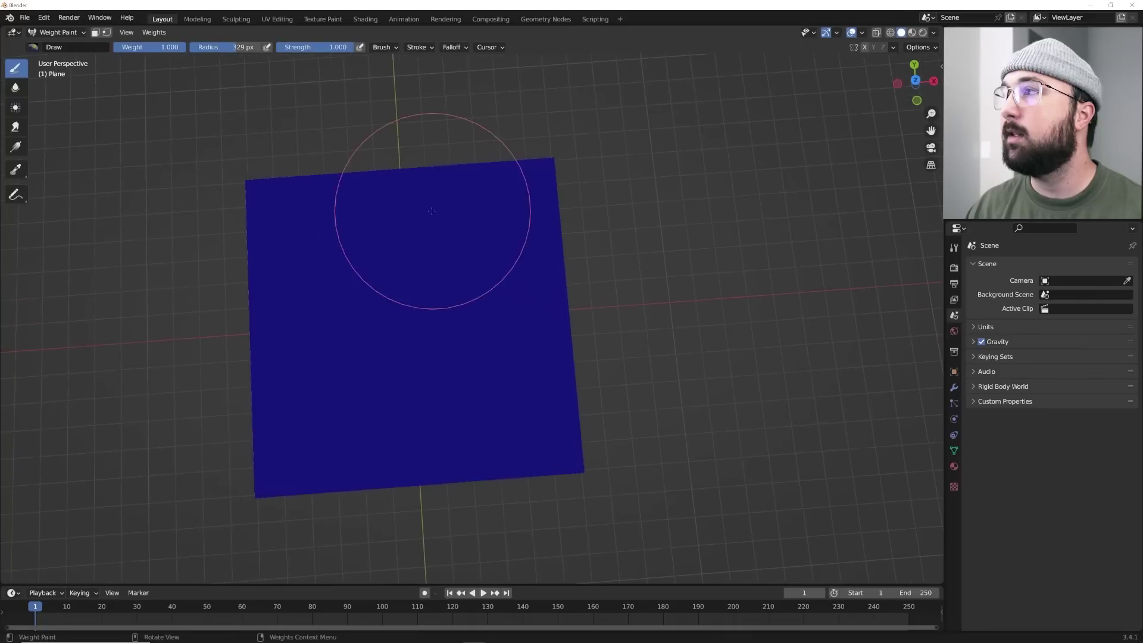
pyautogui.moveTo(395, 178); pyautogui.dragTo(424, 535)
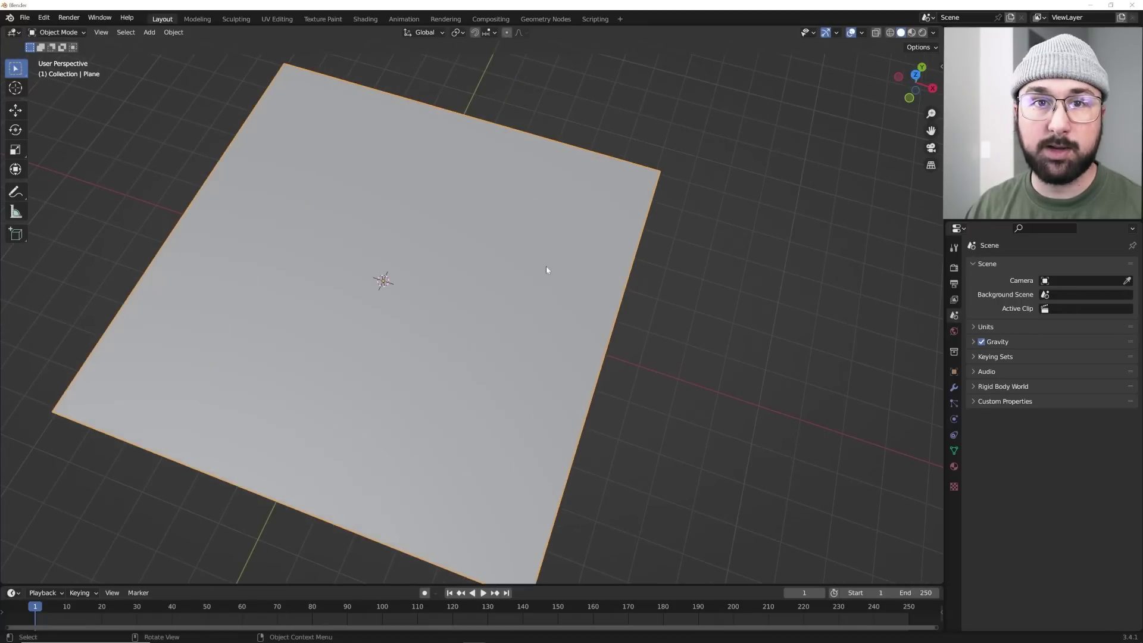
# Add a Displace modifier to the plane and limit it to the painted vertex group named Group
pyautogui.click(953, 387)
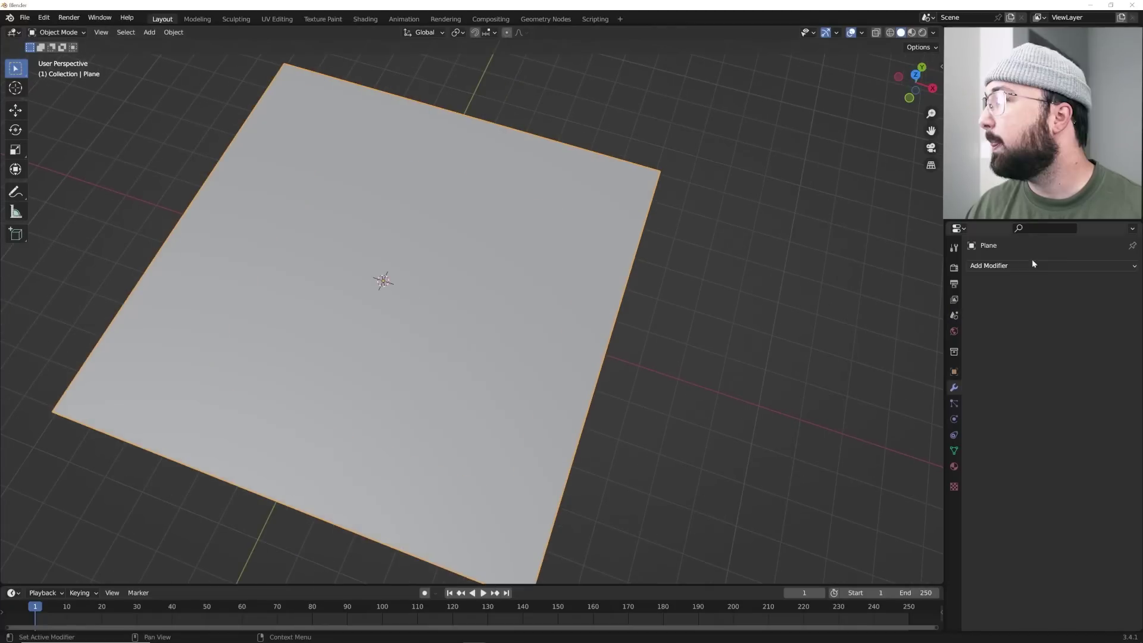
pyautogui.click(1031, 265)
pyautogui.click(1012, 325)
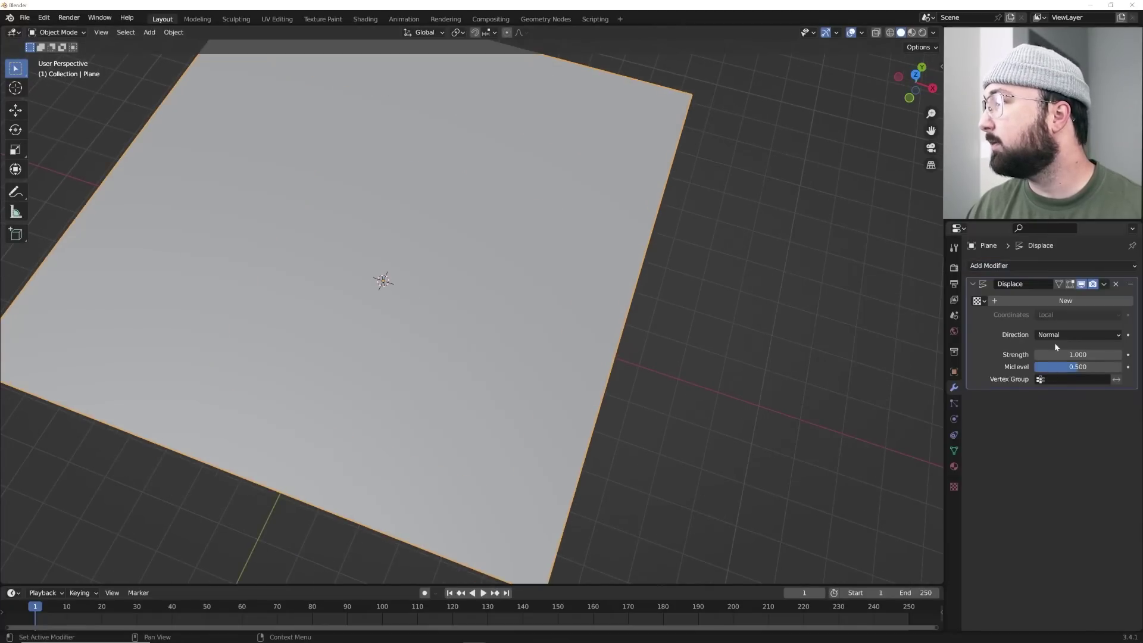
pyautogui.click(1046, 381)
pyautogui.click(1050, 395)
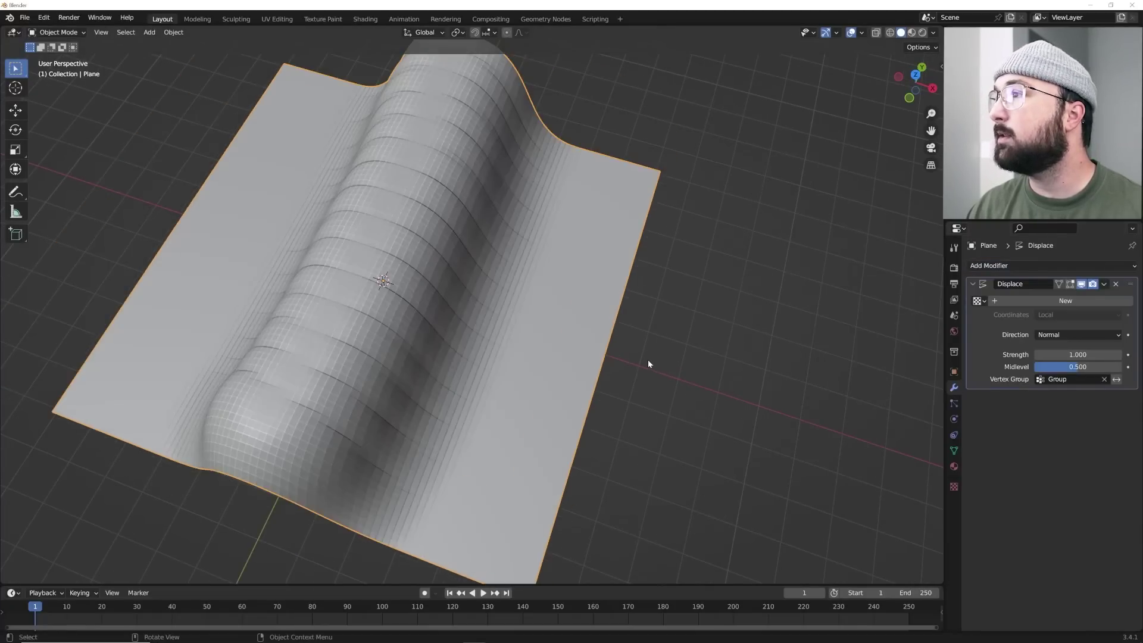
# Invert the influence of the vertex group in the plane's Displace modifier
pyautogui.moveTo(648, 359); pyautogui.dragTo(662, 283, button='middle')
pyautogui.click(1115, 380)
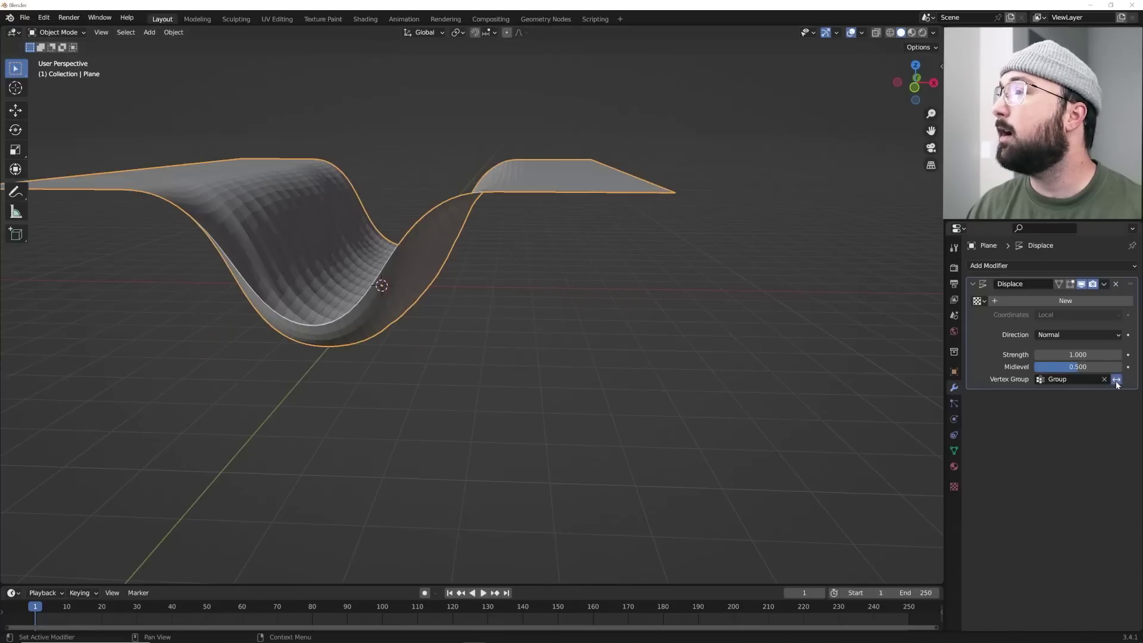
pyautogui.moveTo(600, 249); pyautogui.dragTo(867, 296, button='middle')
# Create a new texture for the Displace modifier, set its type to Clouds and inspect the resulting terrain
pyautogui.click(1108, 300)
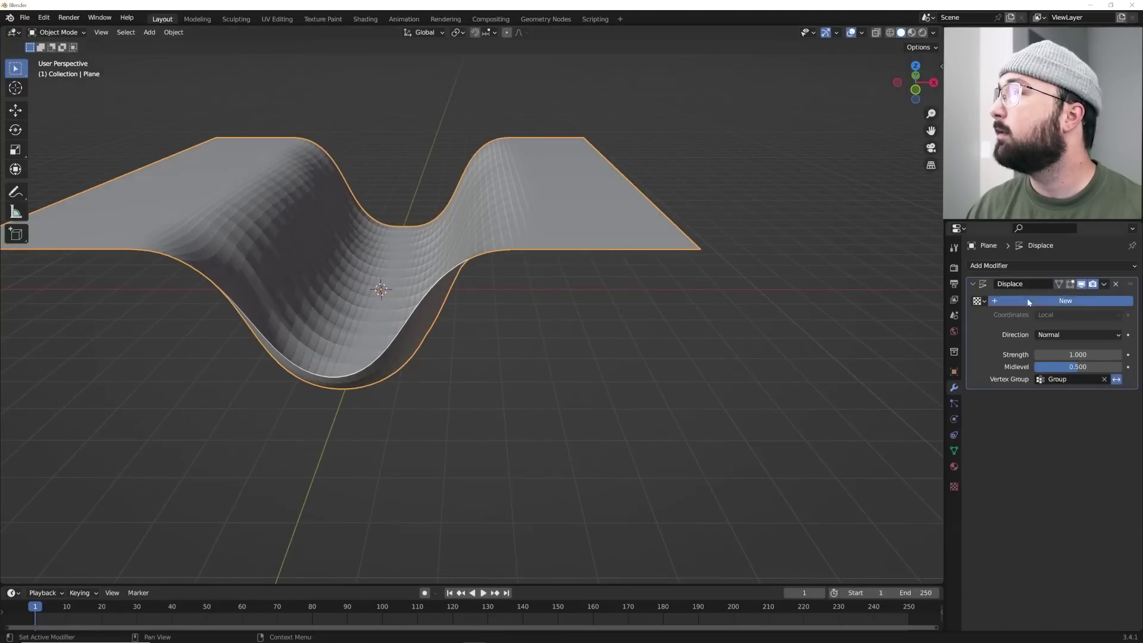
pyautogui.click(1126, 301)
pyautogui.click(1051, 298)
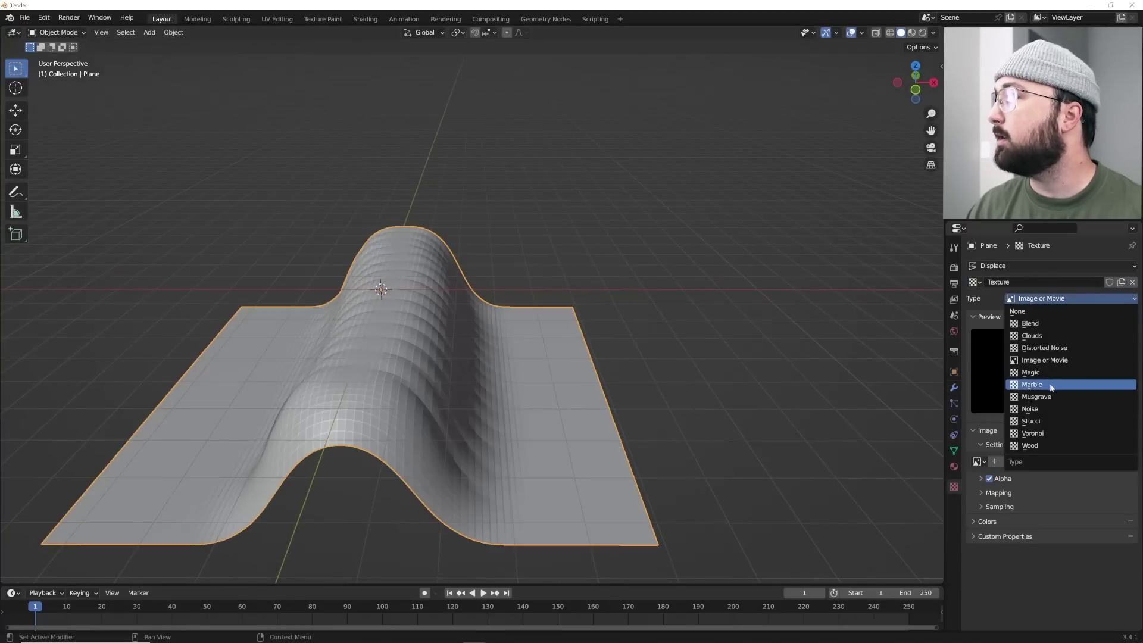
pyautogui.click(1032, 336)
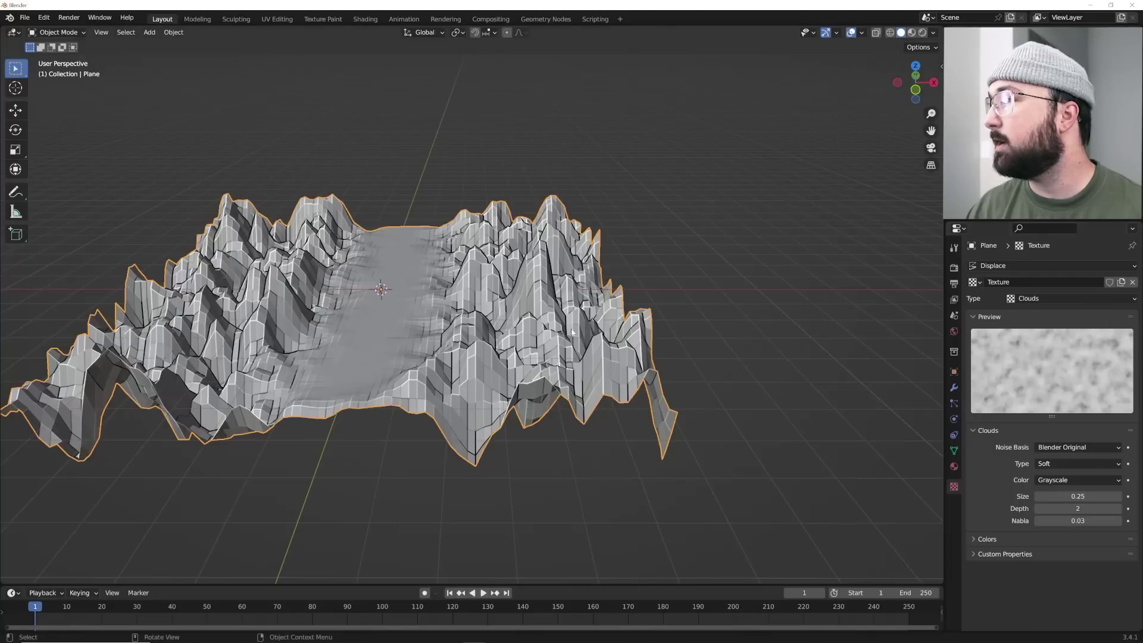
pyautogui.moveTo(309, 307); pyautogui.dragTo(323, 315, button='middle')
pyautogui.moveTo(441, 276); pyautogui.dragTo(488, 312, button='middle')
pyautogui.scroll(4, 464, 312)
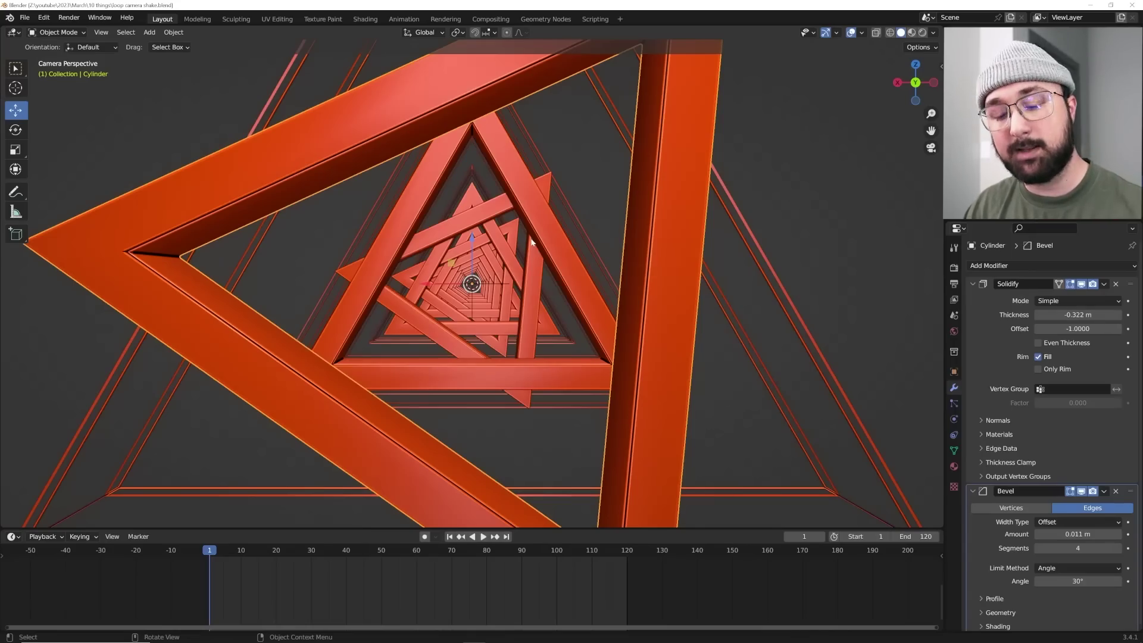
# Play the looping flight through the triangle tunnel, stop it and return to frame 1
pyautogui.press('space')
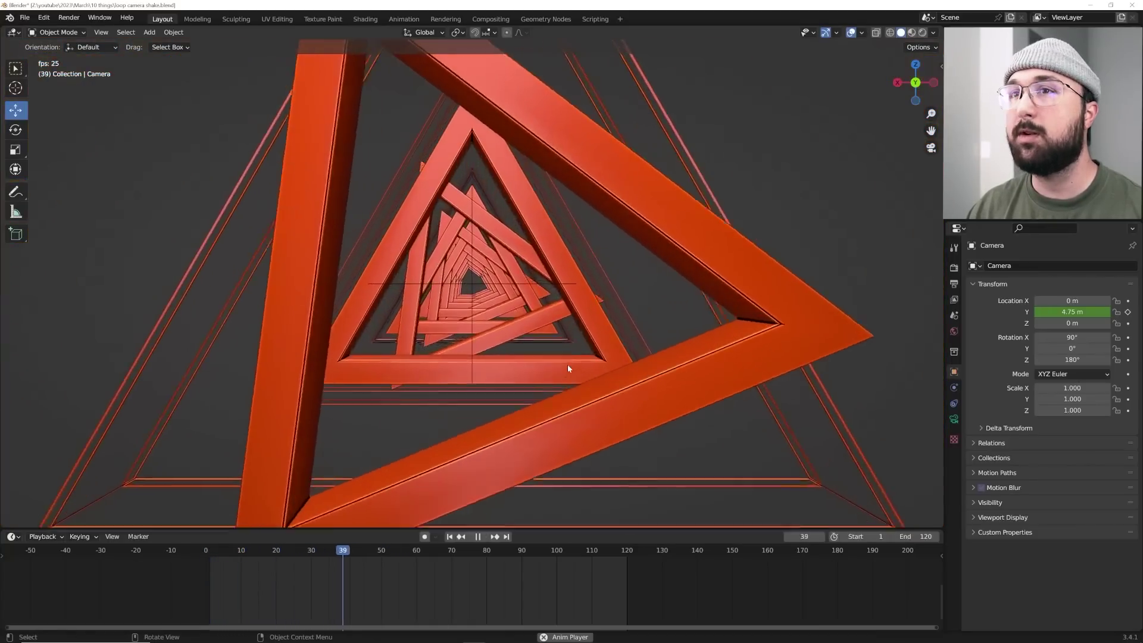
pyautogui.press('space')
pyautogui.hotkey('shift', 'Left')
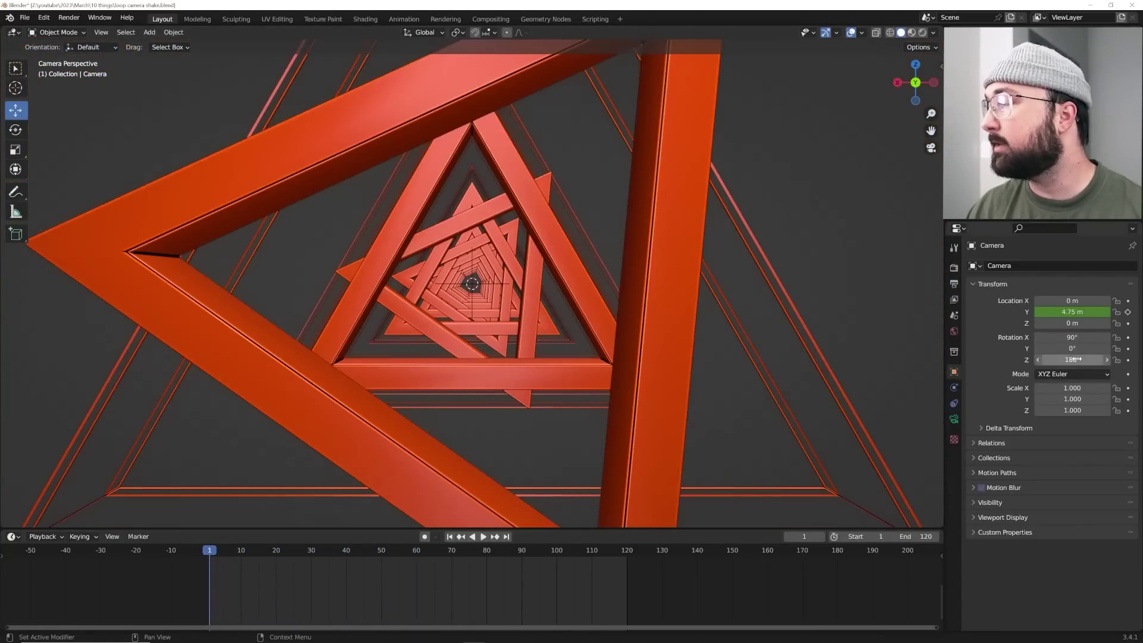
# Keyframe the camera's X rotation of 90° at frame 1, switch to the Animation workspace and play the animation there
pyautogui.moveTo(1084, 337)
pyautogui.mouseDown()
pyautogui.moveTo(1096, 338)
pyautogui.moveTo(1084, 337)
pyautogui.mouseUp()
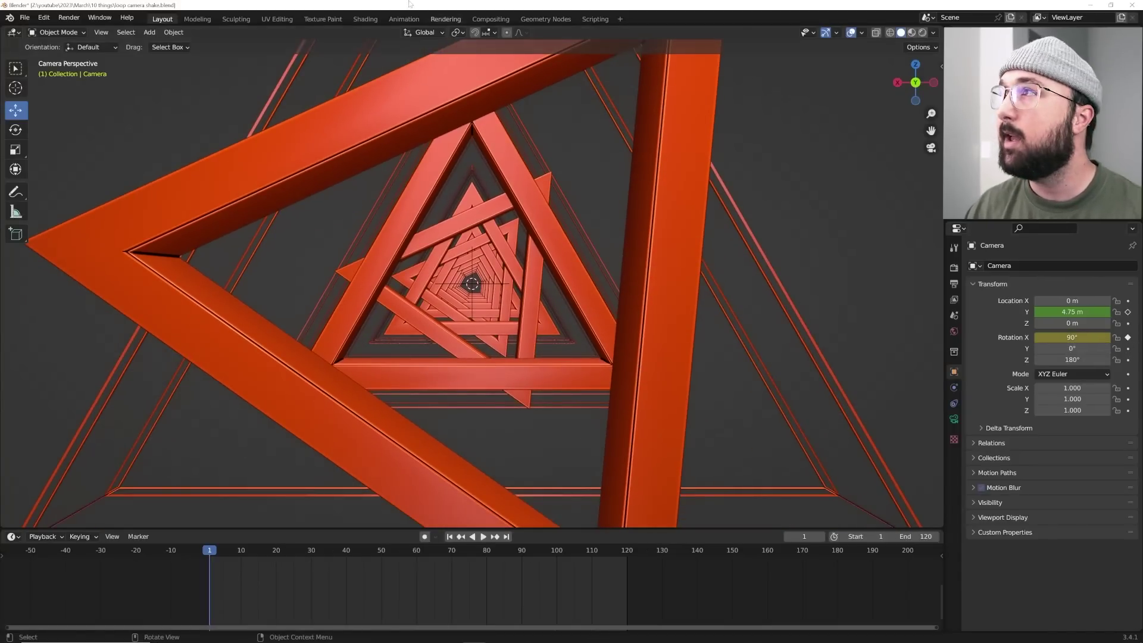
pyautogui.click(404, 19)
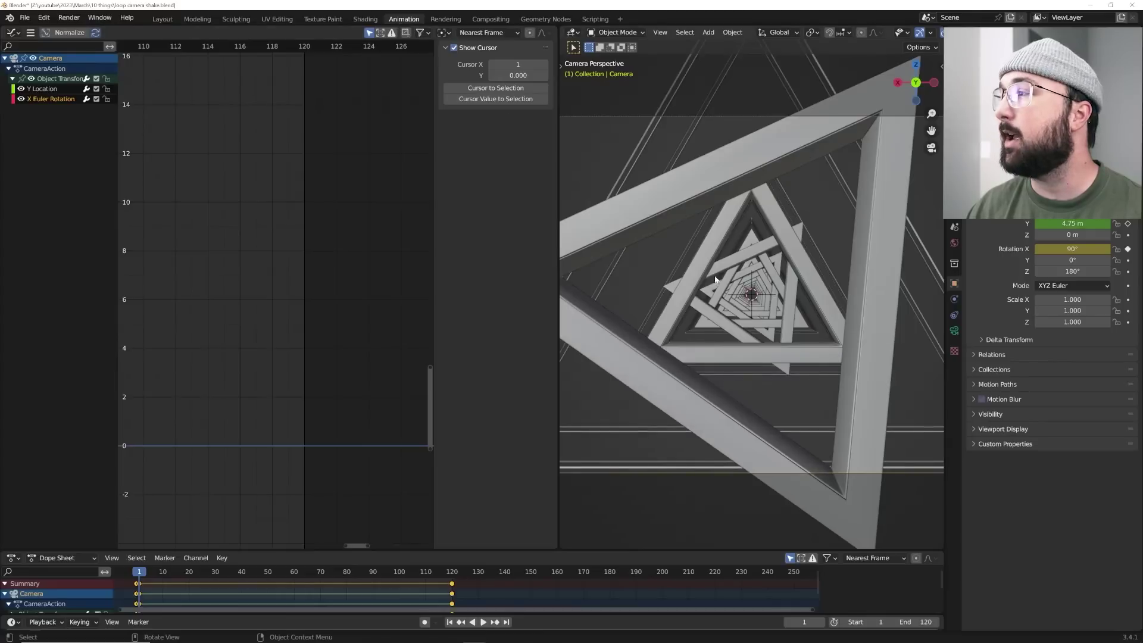
pyautogui.press('space')
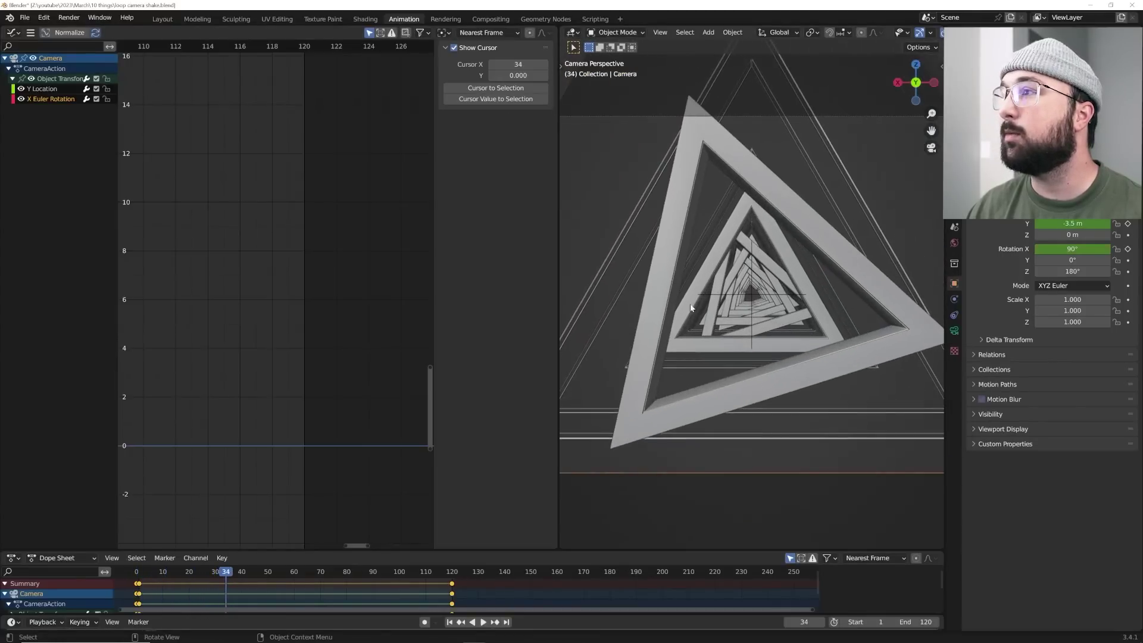
# Add a Noise modifier to the camera's X Euler Rotation curve and play the animation to preview the shake
pyautogui.click(46, 99)
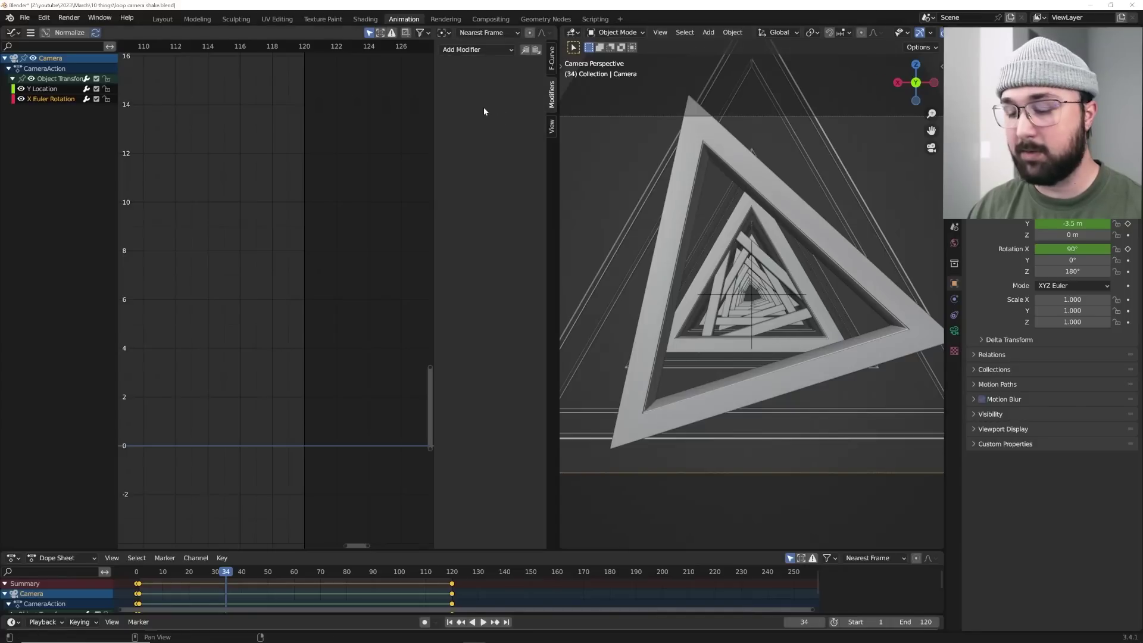
pyautogui.click(484, 48)
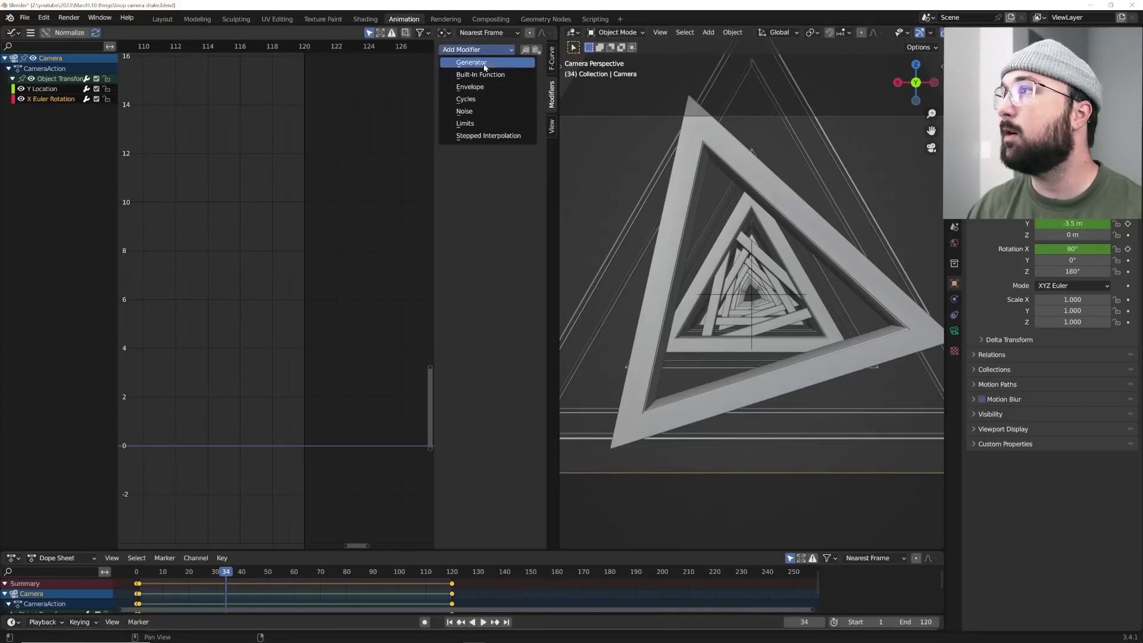
pyautogui.click(476, 111)
pyautogui.press('space')
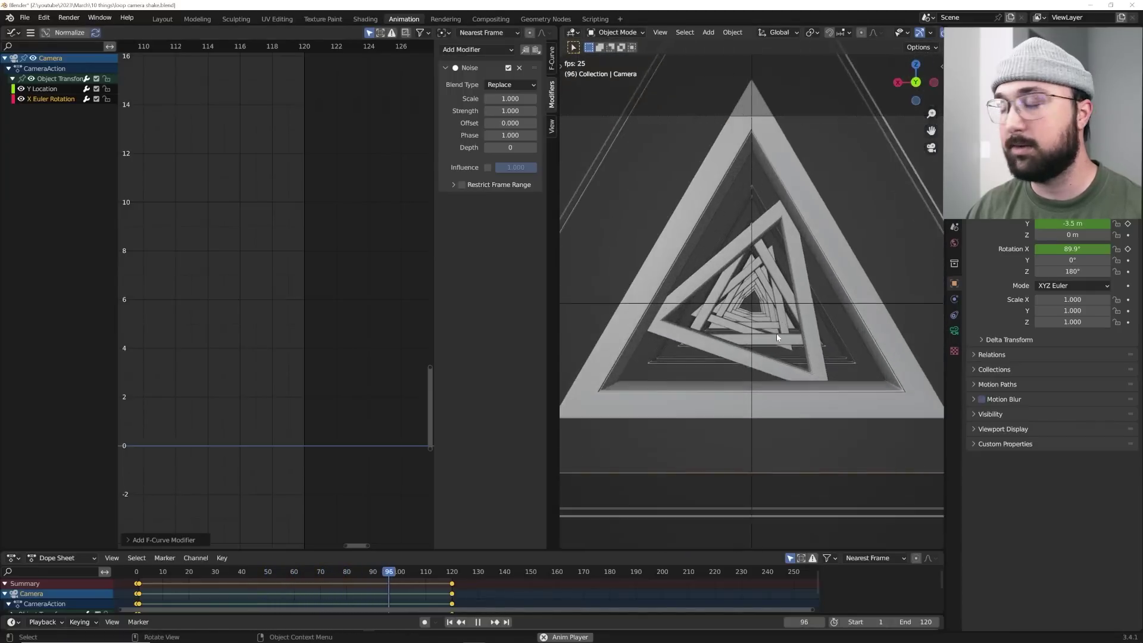
pyautogui.press('space')
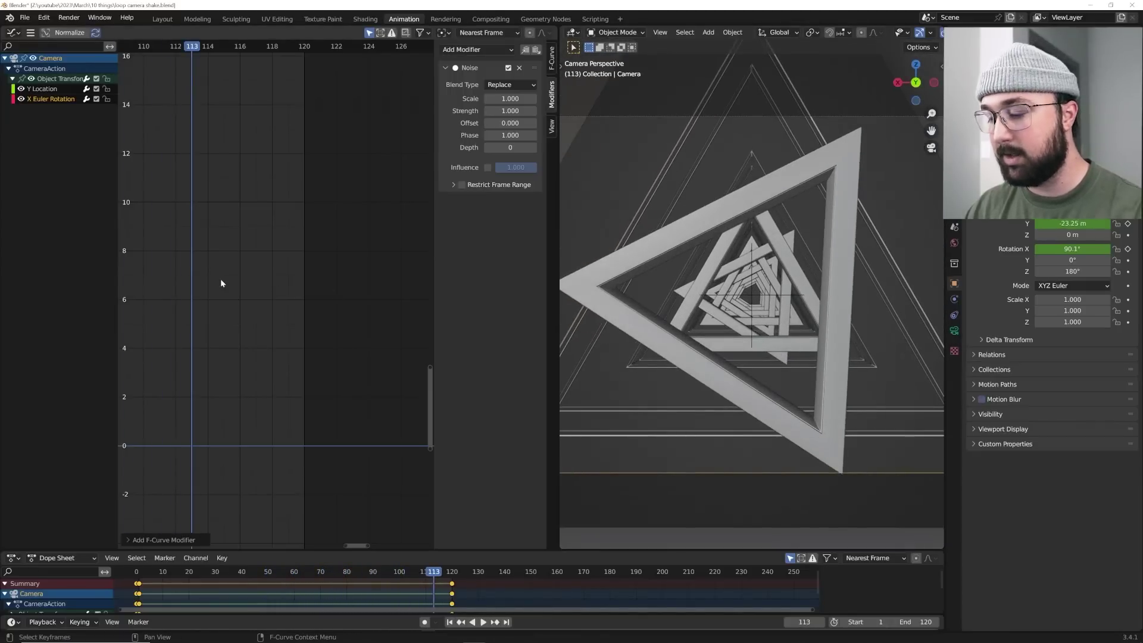
# Frame the whole X rotation curve, set the Noise modifier's strength to 0.3 and play the animation
pyautogui.press('Home')
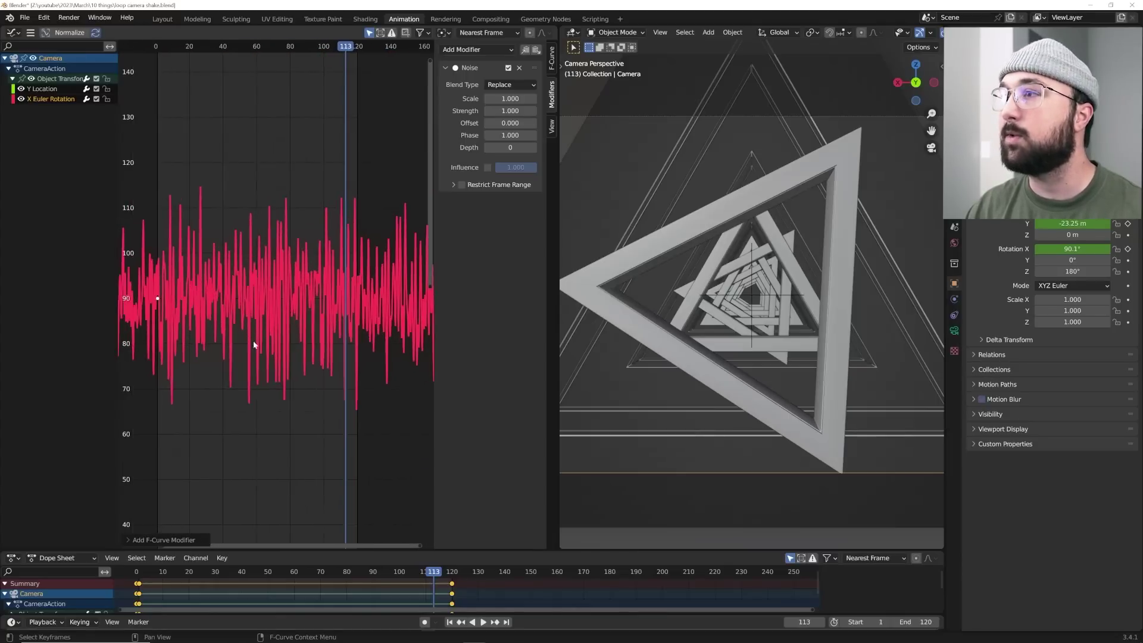
pyautogui.moveTo(326, 241); pyautogui.dragTo(362, 242, button='middle')
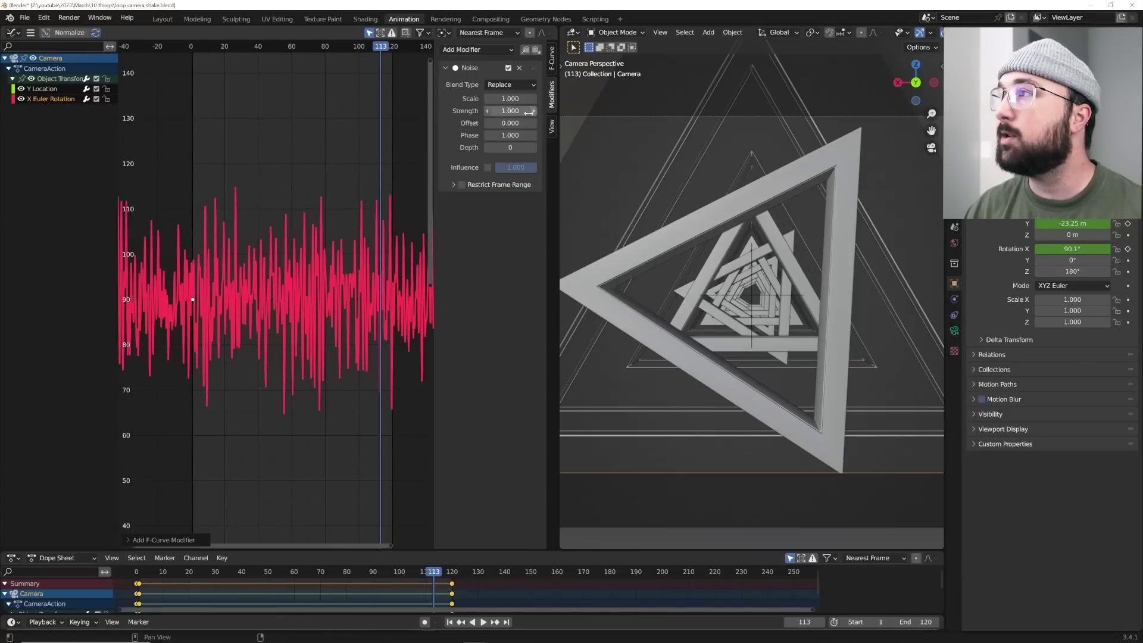
pyautogui.click(510, 111)
pyautogui.write('0.3')
pyautogui.press('Return')
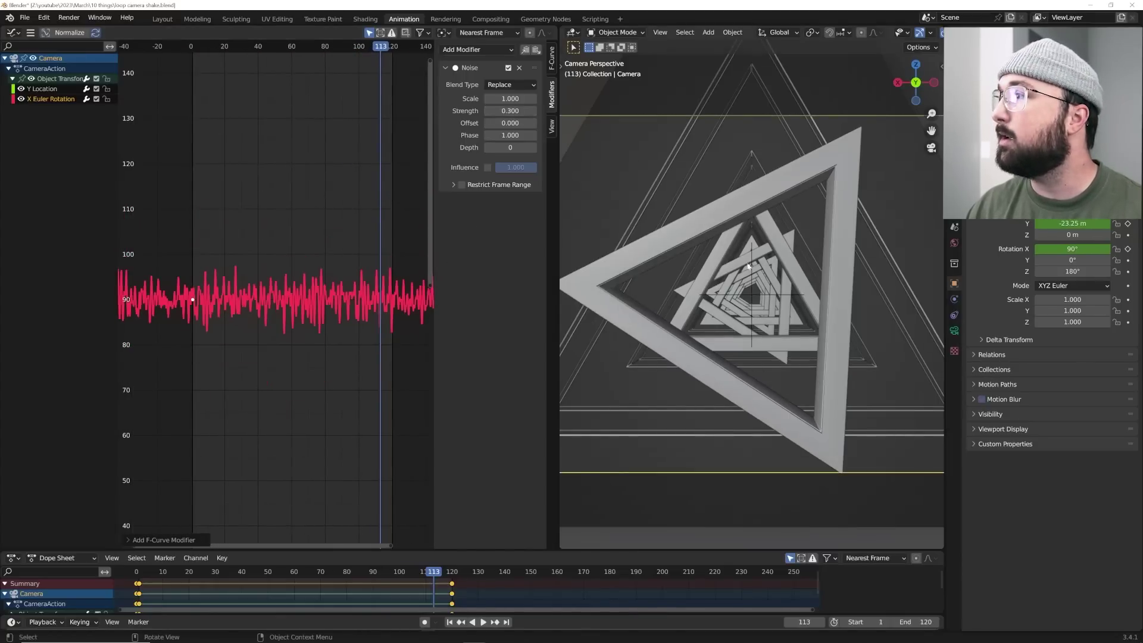
pyautogui.press('space')
pyautogui.press('space')
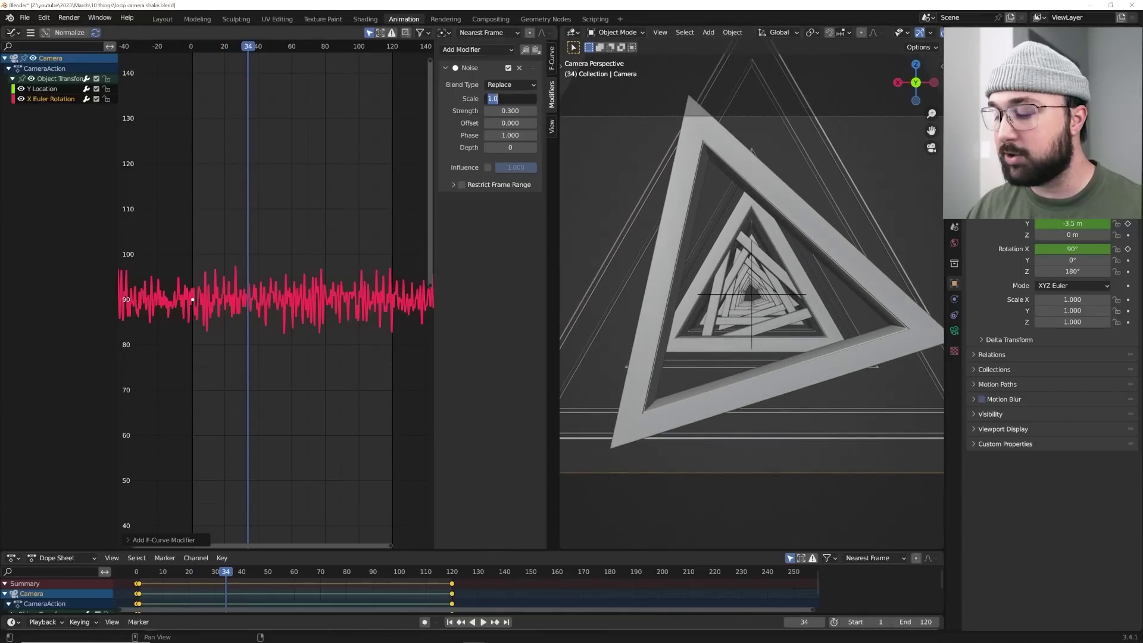
# Set the Noise modifier's scale to 6 and play the smoother camera shake
pyautogui.write('6')
pyautogui.press('Return')
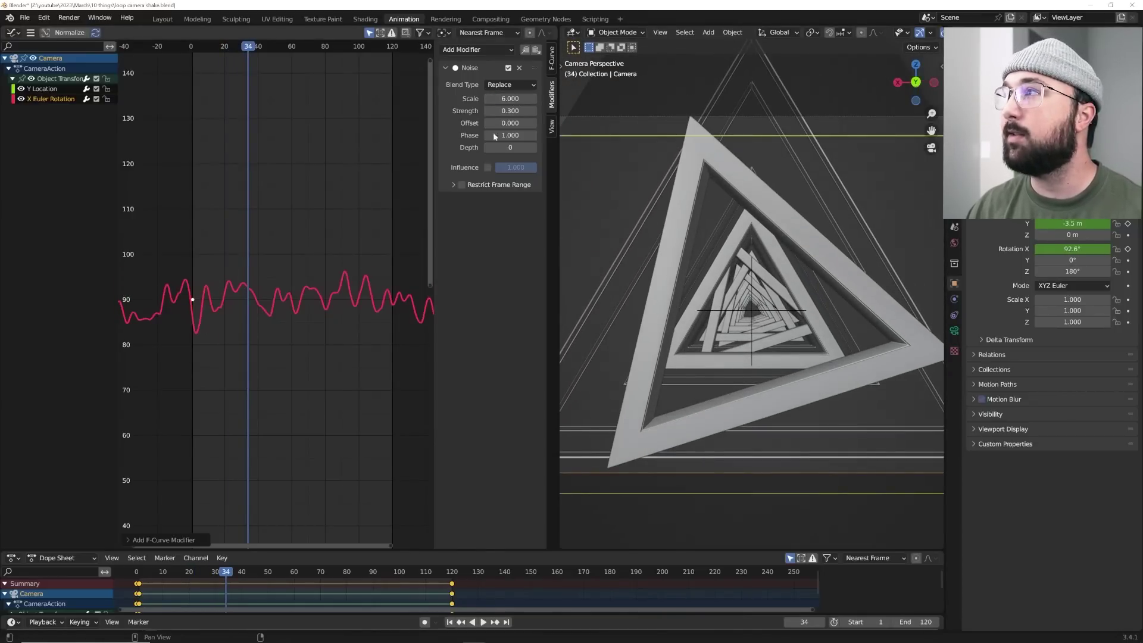
pyautogui.moveTo(500, 99)
pyautogui.mouseDown()
pyautogui.moveTo(470, 99)
pyautogui.moveTo(484, 99)
pyautogui.mouseUp()
pyautogui.hotkey('ctrl', 'z')
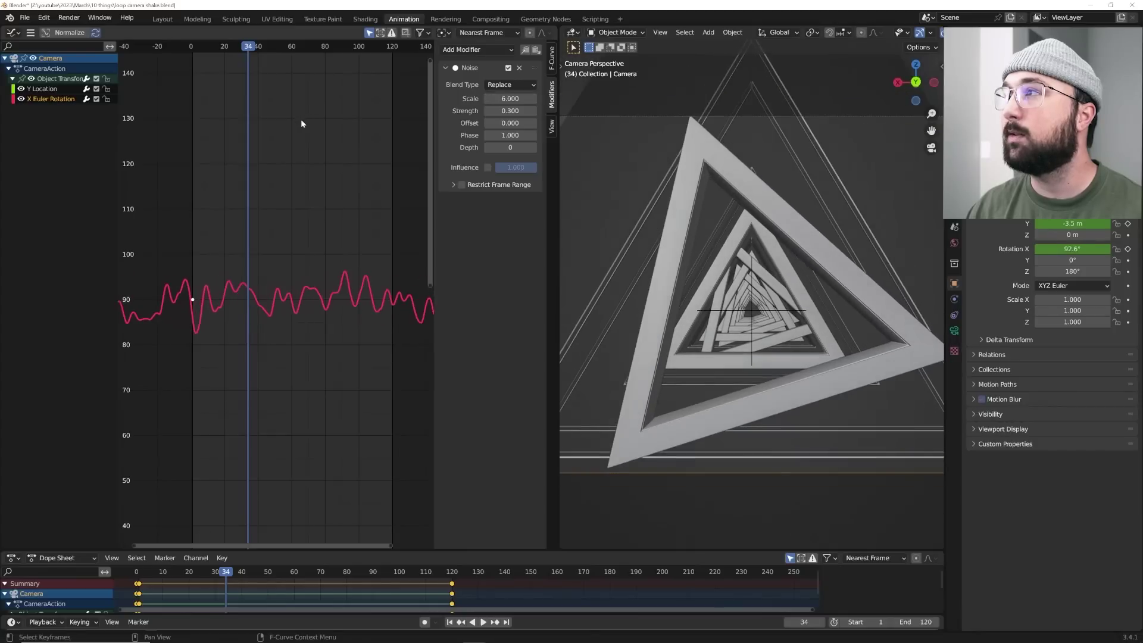
pyautogui.press('space')
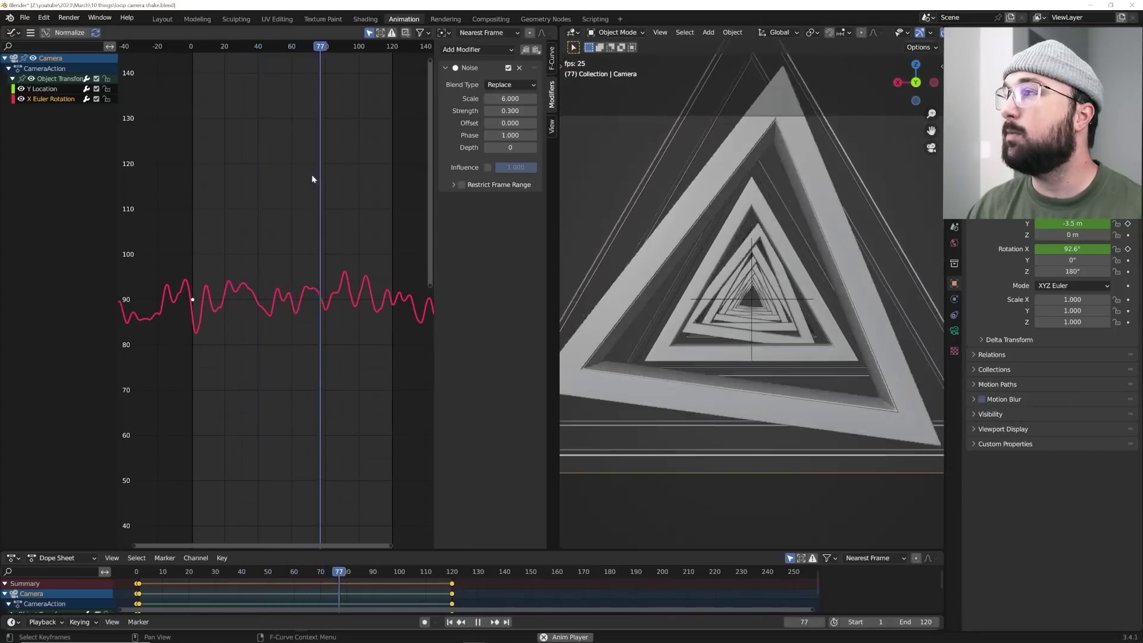
pyautogui.press('space')
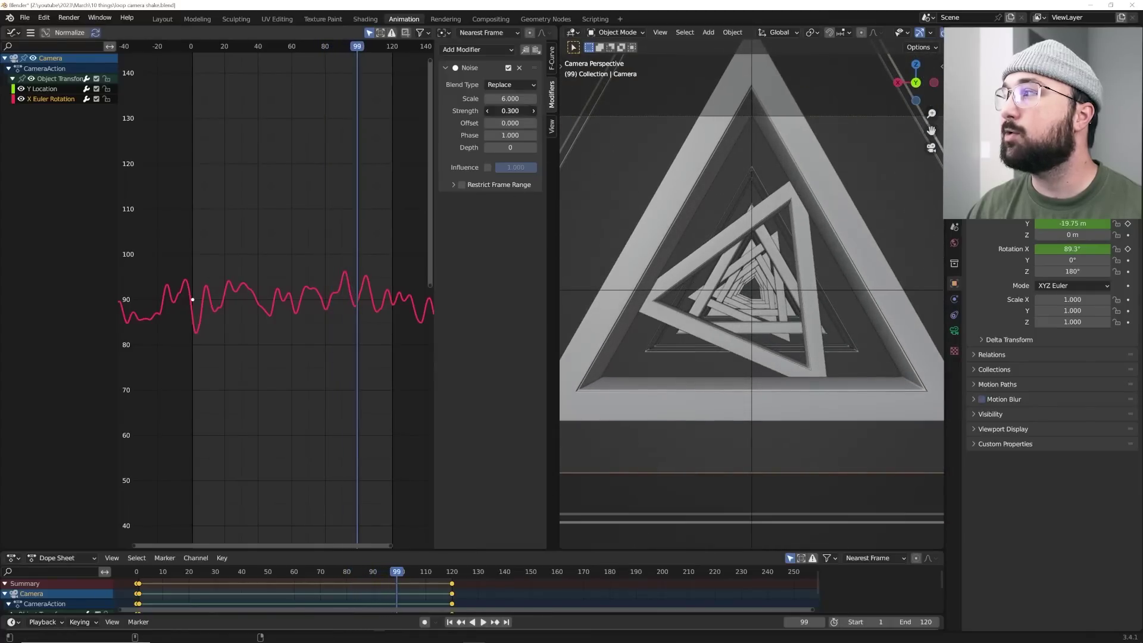
# Reduce the Noise modifier's strength to 0.1 and play the animation to check the gentler shake
pyautogui.moveTo(510, 111); pyautogui.dragTo(482, 110)
pyautogui.press('space')
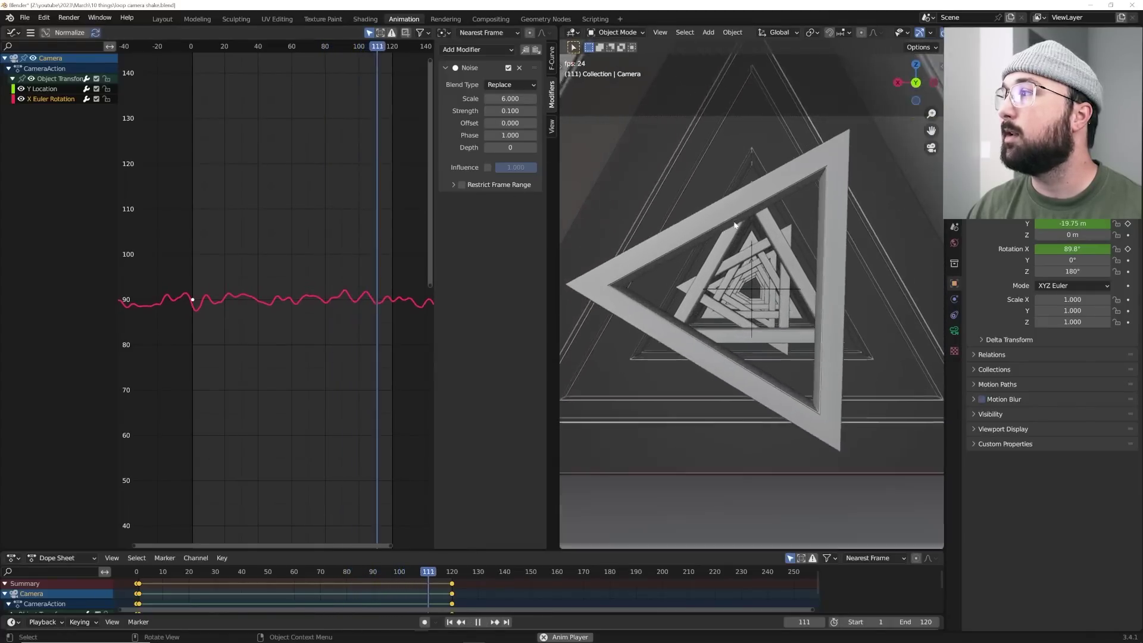
pyautogui.scroll(1, 403, 318)
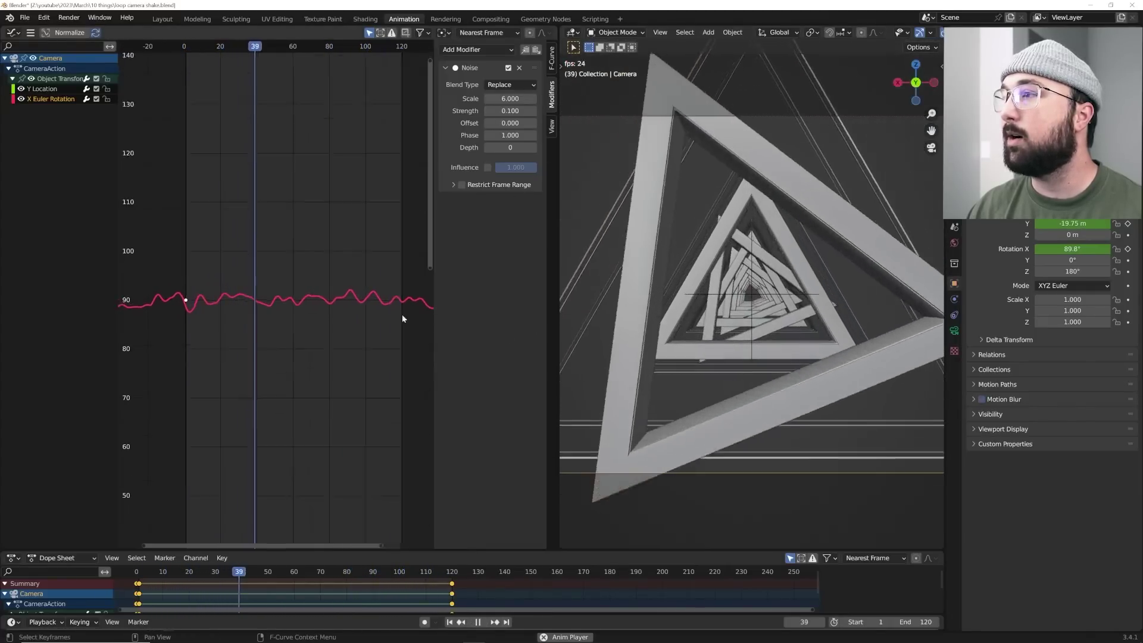
pyautogui.press('space')
pyautogui.scroll(2, 419, 305)
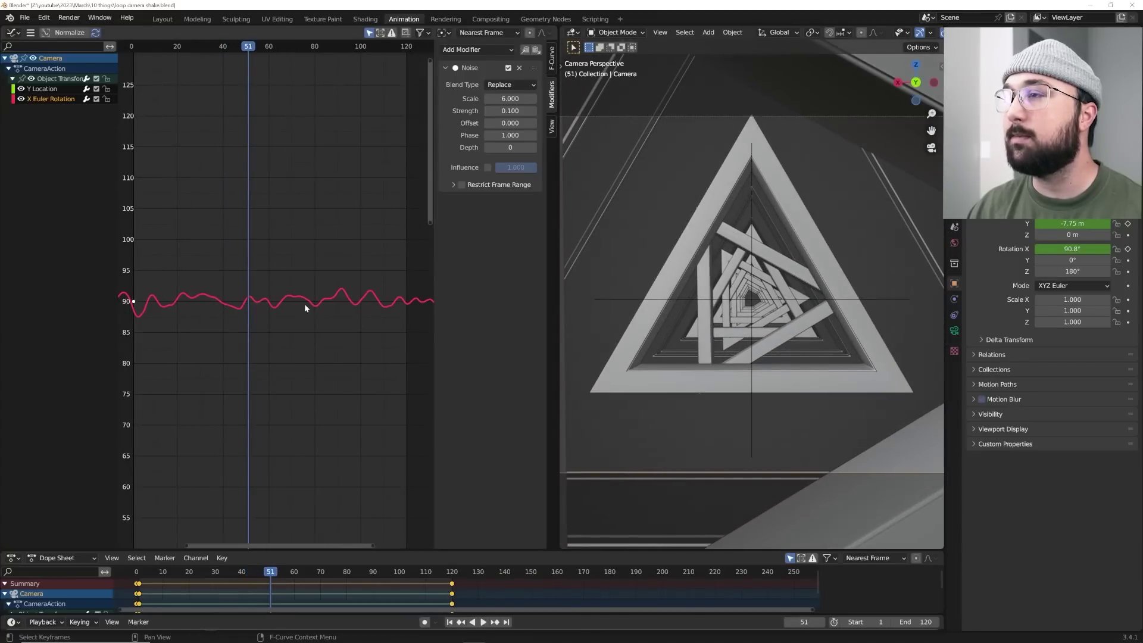
# Play the animation across the end of the frame range to check how the camera shake loops
pyautogui.press('space')
pyautogui.press('space')
pyautogui.click(379, 259)
pyautogui.click(373, 48)
pyautogui.press('space')
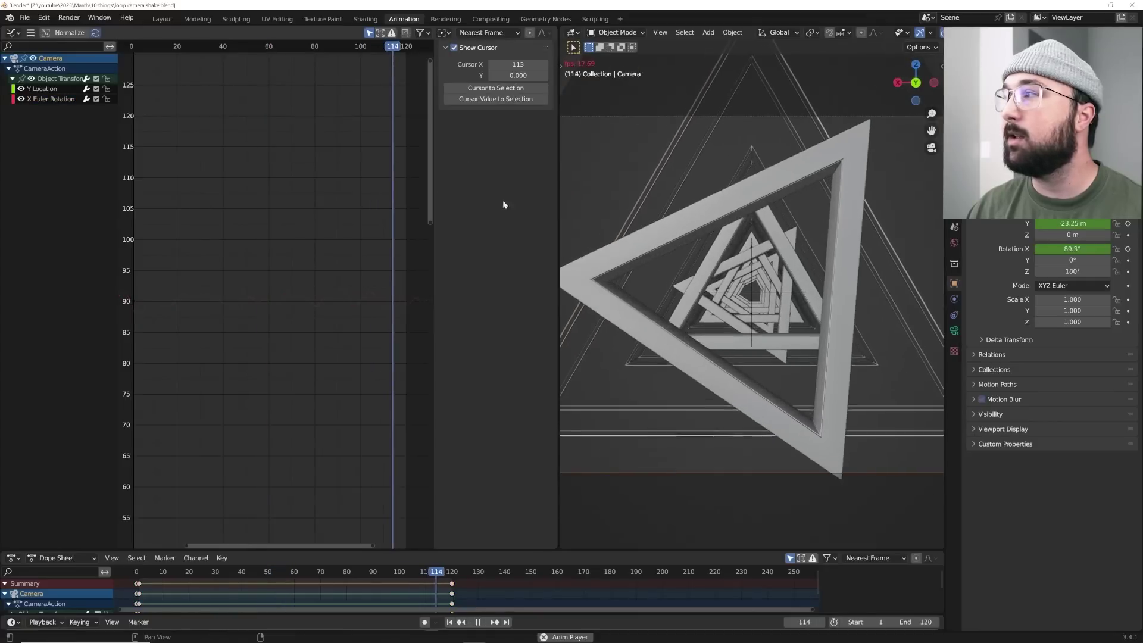
pyautogui.press('space')
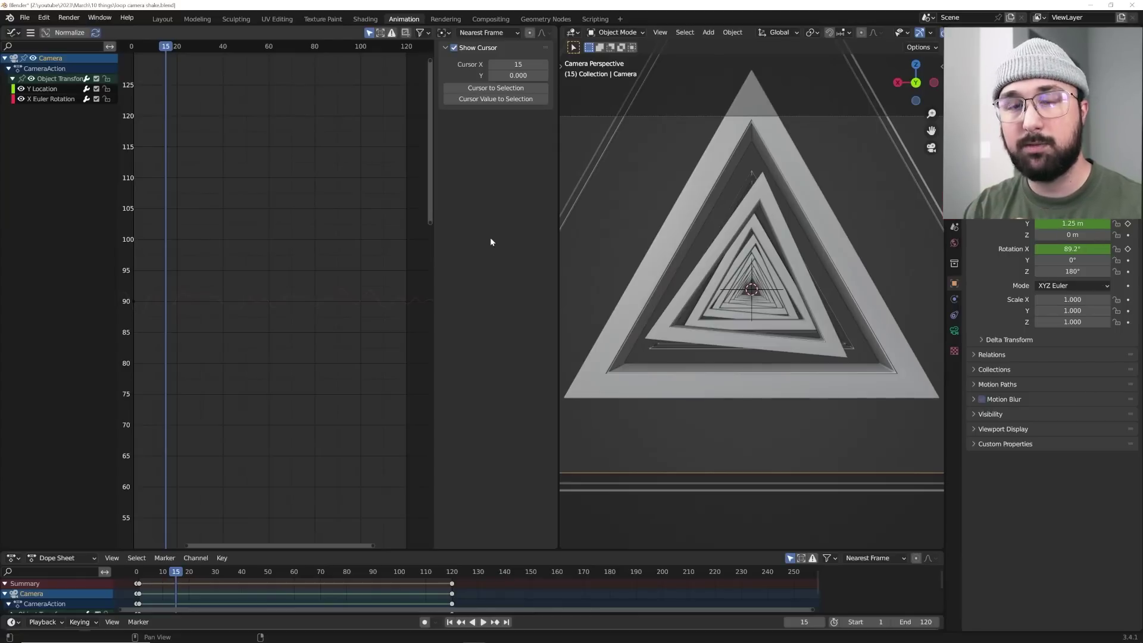
# Restrict the frame range of the X Euler Rotation curve's Noise modifier, with the end at frame 118
pyautogui.click(44, 100)
pyautogui.press('space')
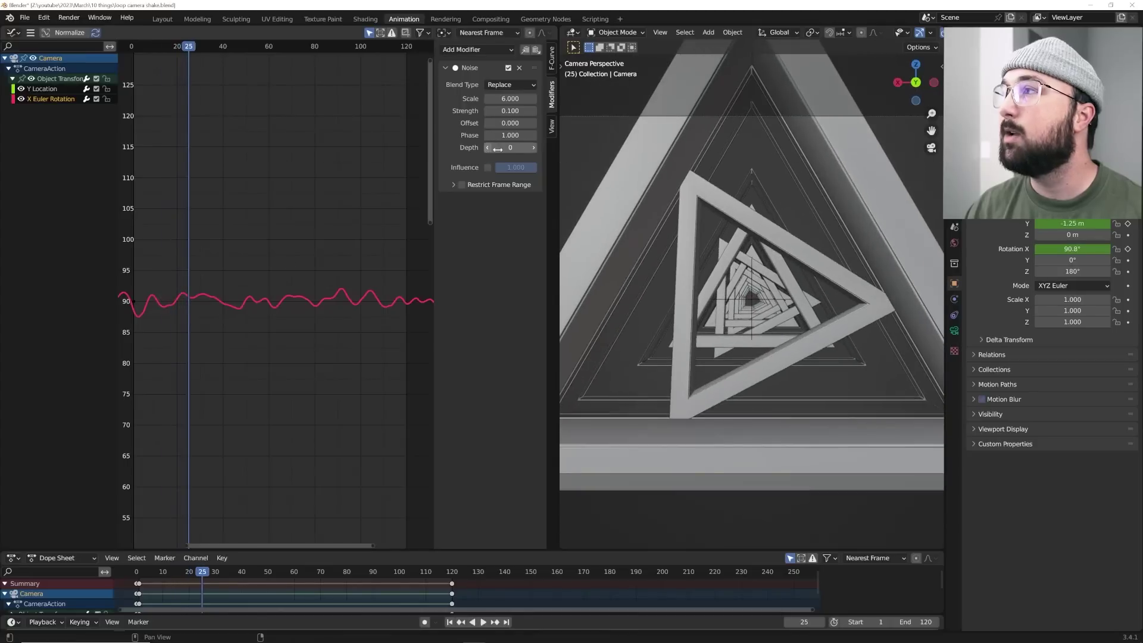
pyautogui.click(462, 184)
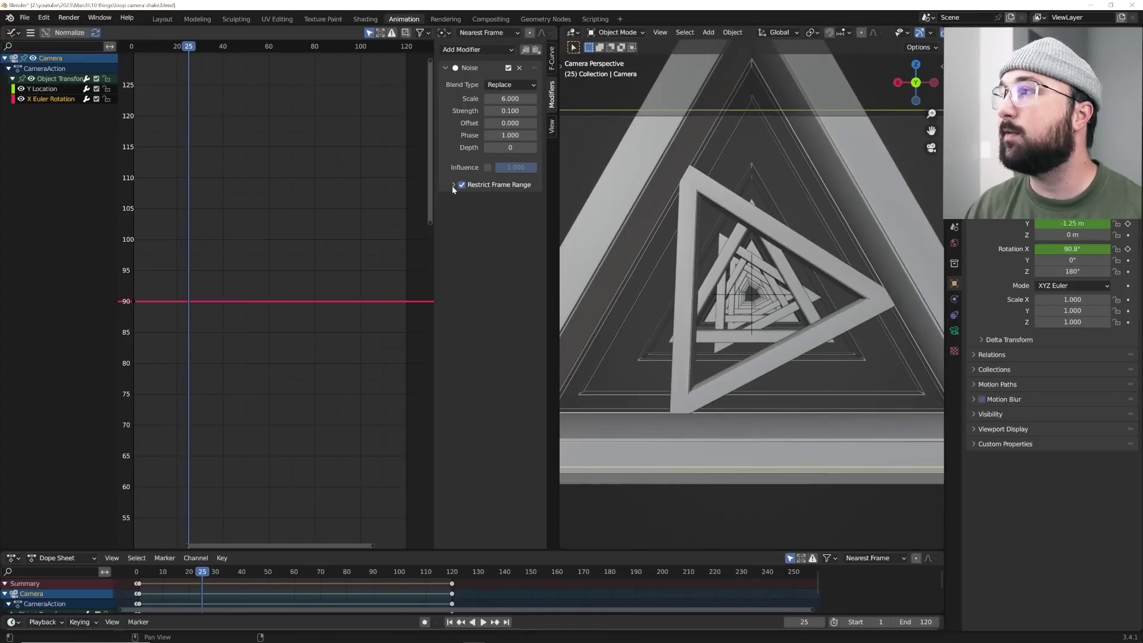
pyautogui.click(452, 185)
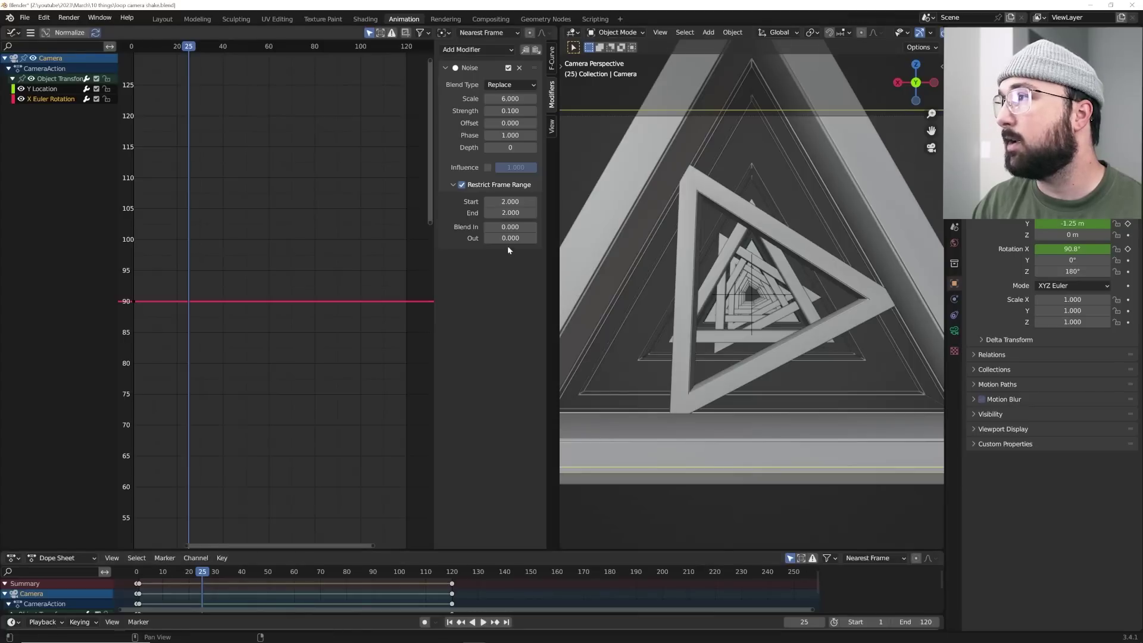
pyautogui.doubleClick(510, 212)
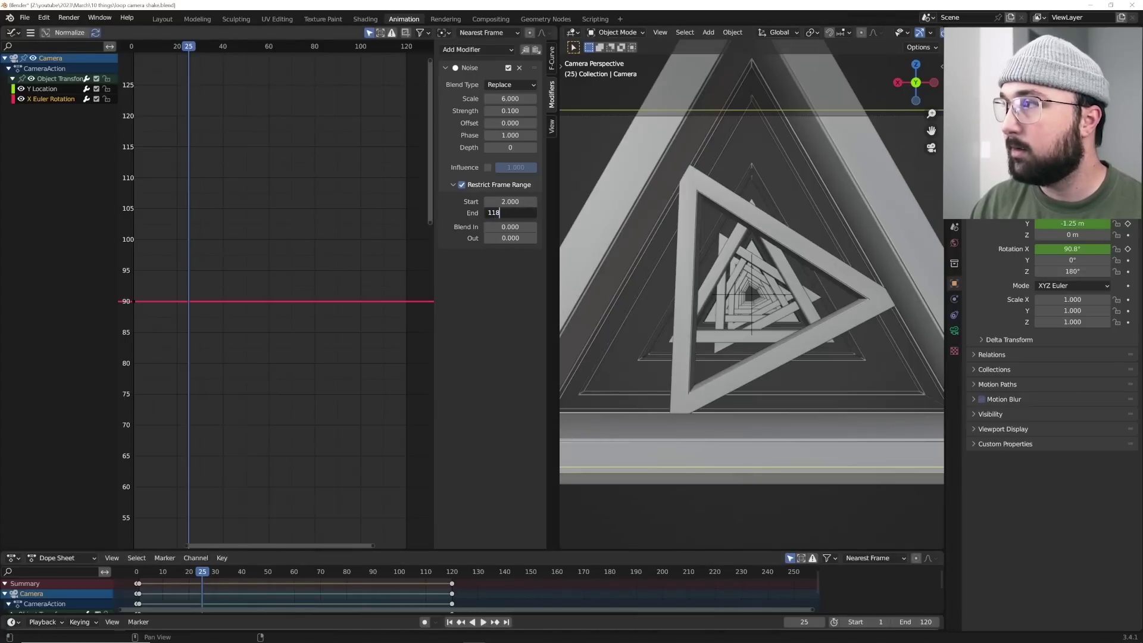
pyautogui.press('Return')
# Inspect where the noise starts on the X rotation curve and set the modifier's Blend In to 19 frames
pyautogui.scroll(6, 306, 319)
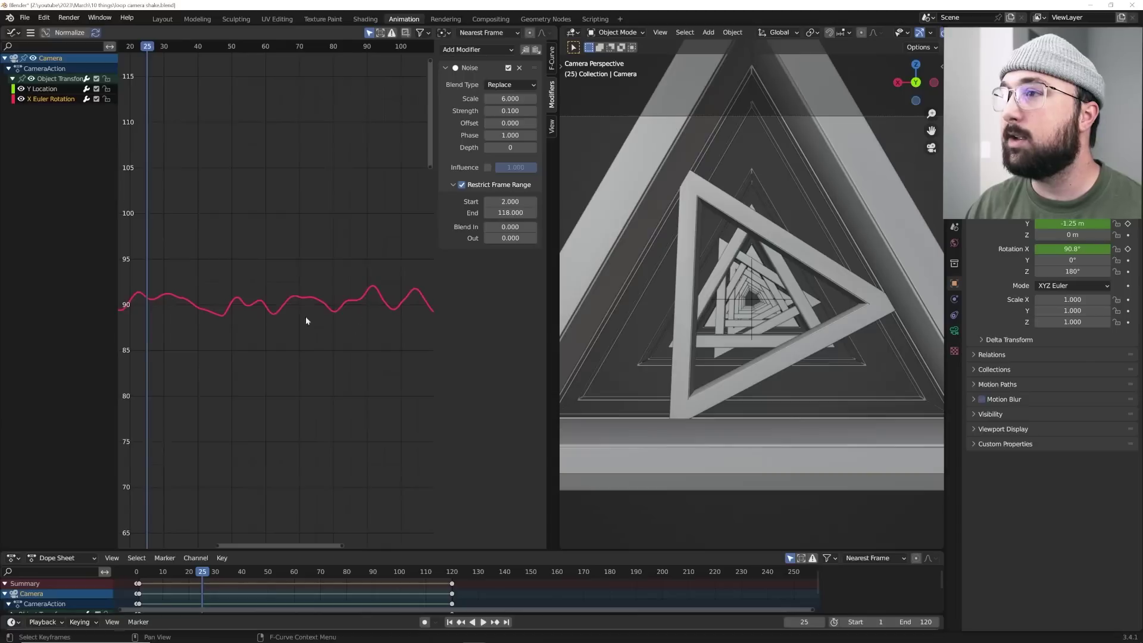
pyautogui.moveTo(223, 311); pyautogui.dragTo(419, 329, button='middle')
pyautogui.scroll(8, 220, 351)
pyautogui.moveTo(213, 376); pyautogui.dragTo(272, 350, button='middle')
pyautogui.scroll(-6, 272, 350)
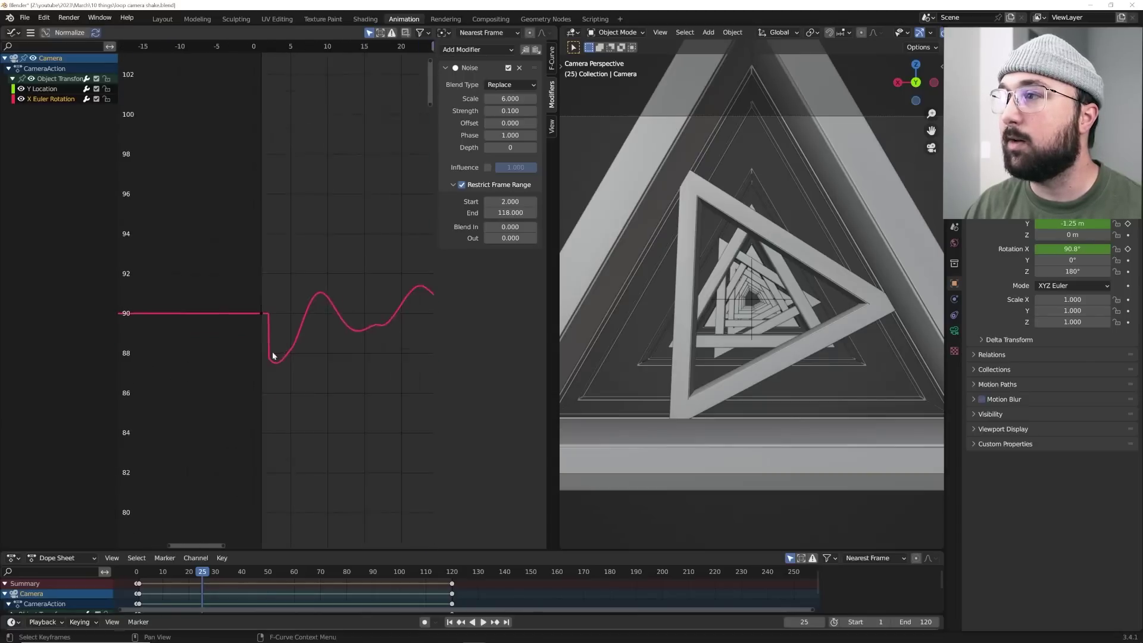
pyautogui.scroll(9, 267, 351)
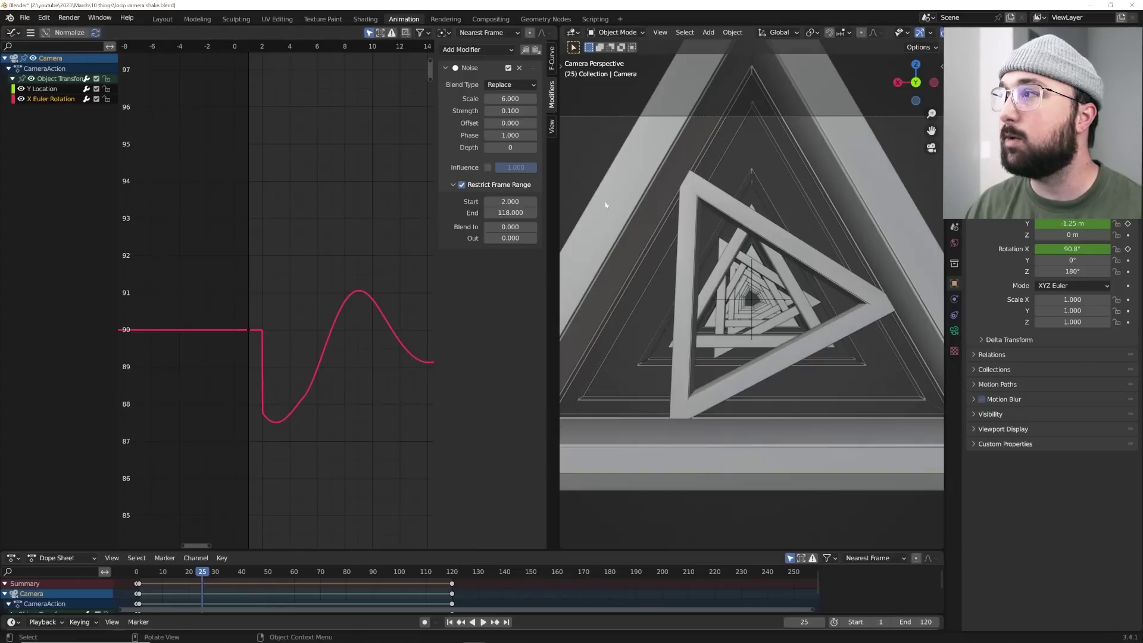
pyautogui.moveTo(510, 227); pyautogui.dragTo(655, 226)
# Set the Noise modifier's blend out to 17.1 frames while watching the end of the X rotation curve
pyautogui.scroll(-6, 331, 279)
pyautogui.moveTo(331, 280); pyautogui.dragTo(122, 295, button='middle')
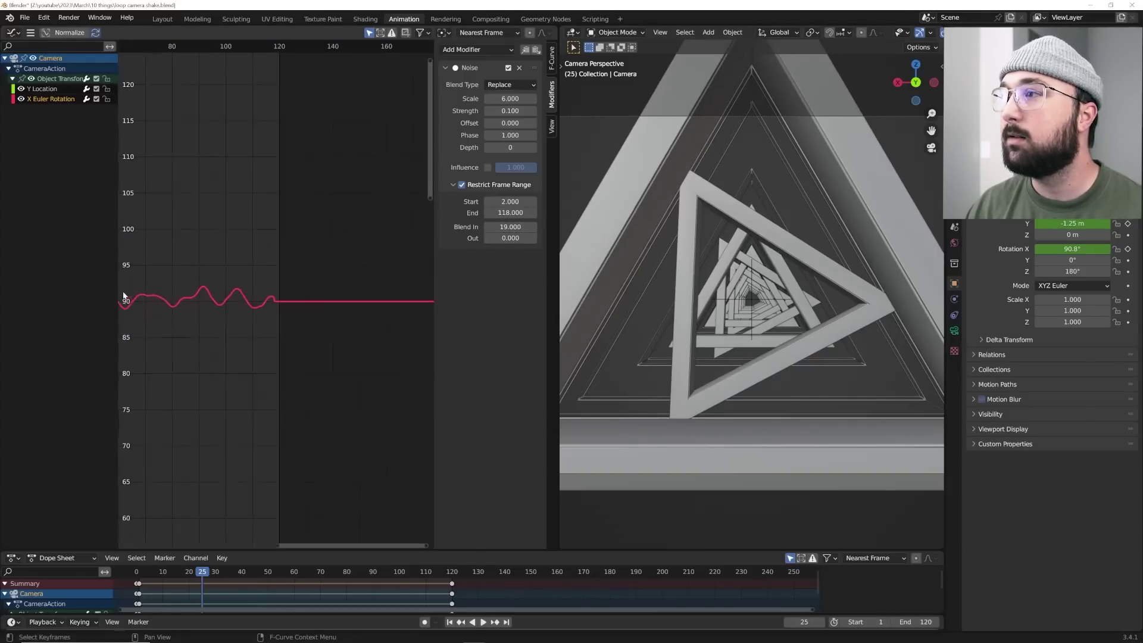
pyautogui.moveTo(268, 302); pyautogui.dragTo(333, 366, button='middle')
pyautogui.scroll(20, 274, 297)
pyautogui.moveTo(510, 238); pyautogui.dragTo(583, 238)
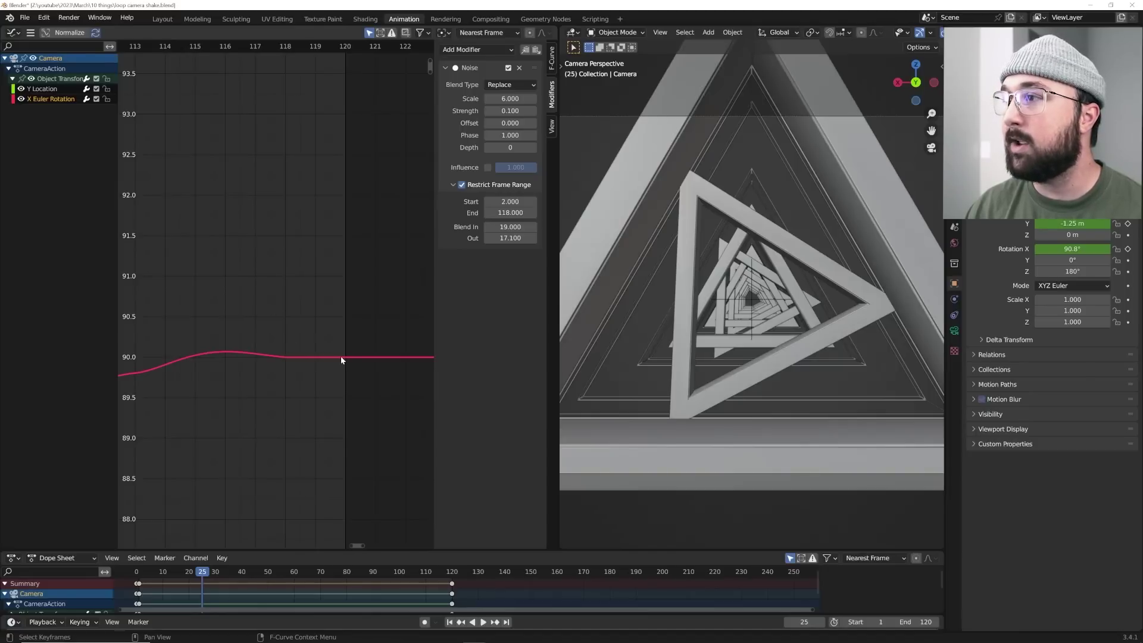
# Check the blended start of the X rotation curve and play the loop to review the camera shake
pyautogui.scroll(-15, 341, 356)
pyautogui.moveTo(236, 345); pyautogui.dragTo(230, 323, button='middle')
pyautogui.scroll(2, 230, 323)
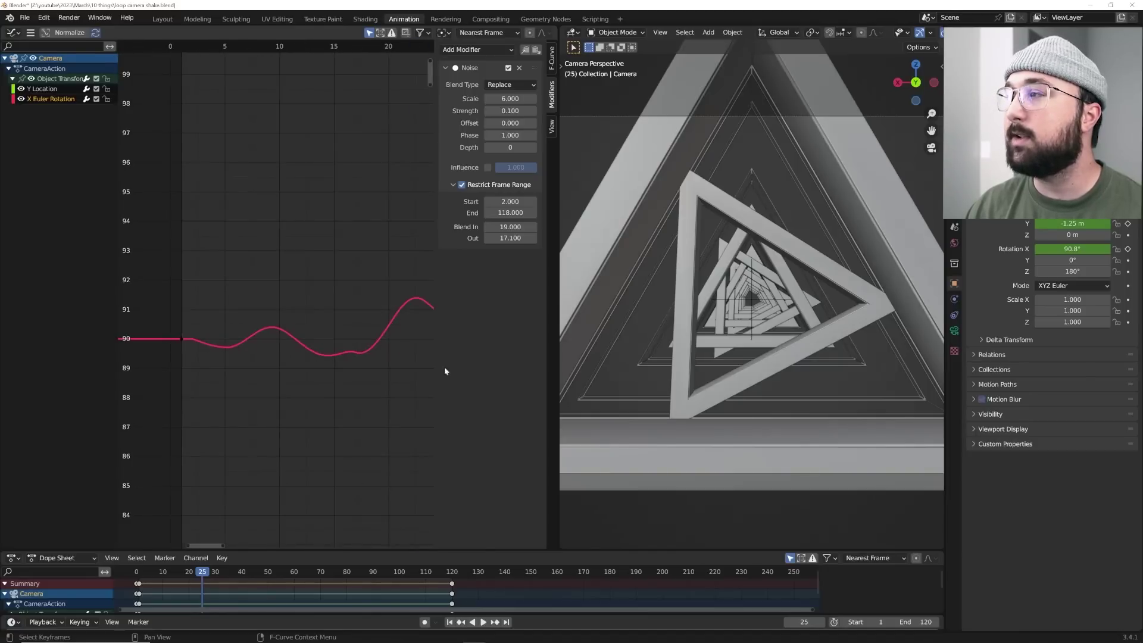
pyautogui.moveTo(443, 576); pyautogui.dragTo(405, 576)
pyautogui.press('space')
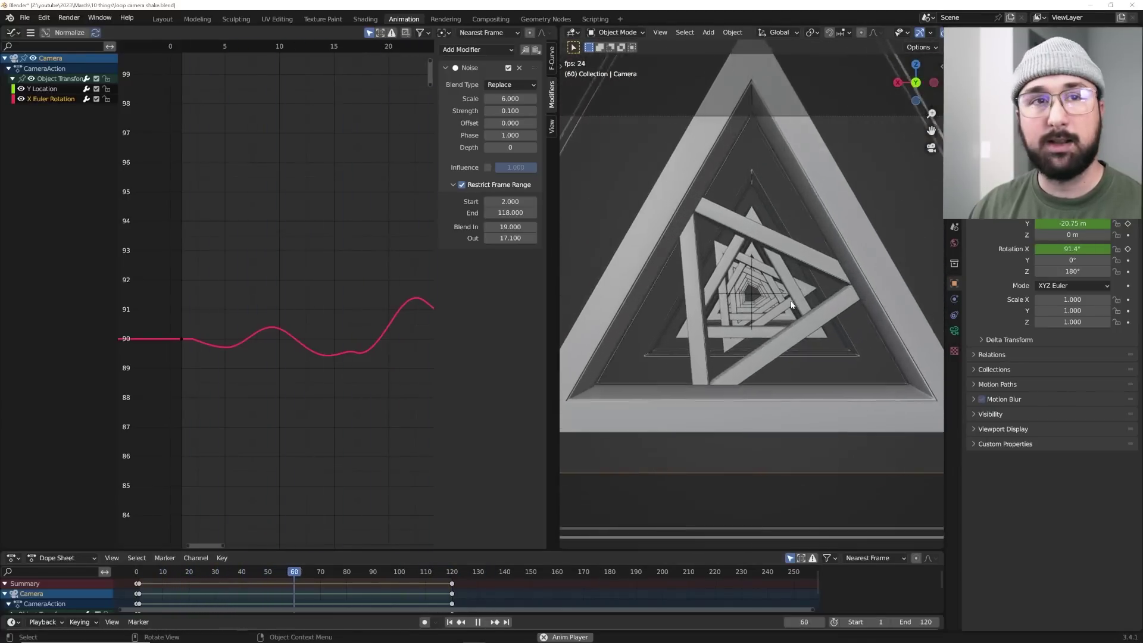
pyautogui.press('space')
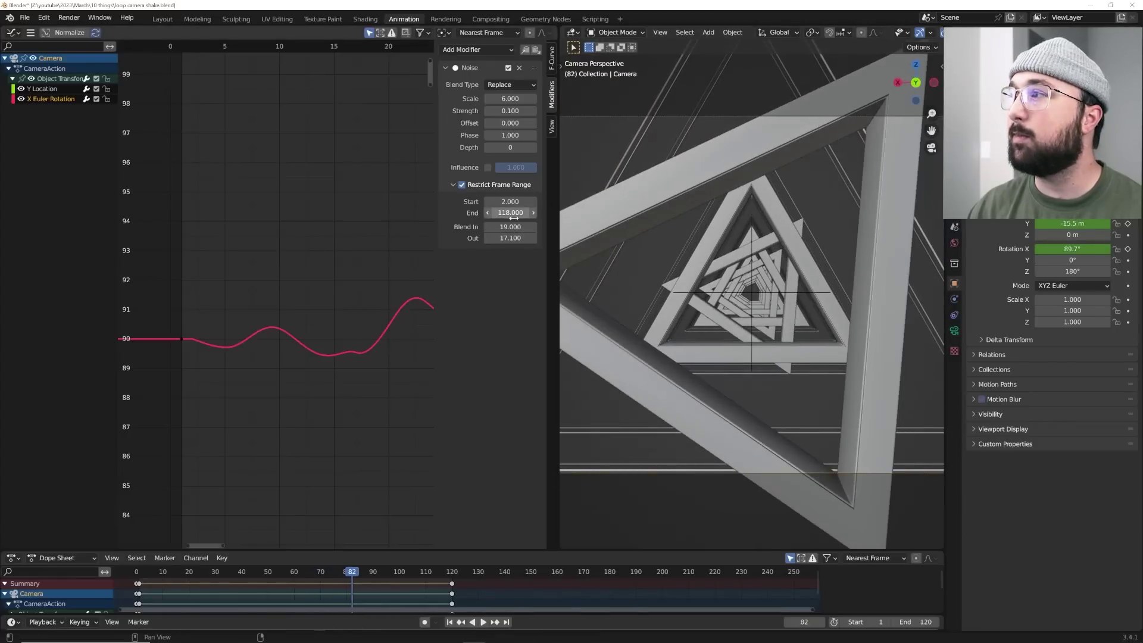
# Extend the noise's restricted frame range to start at 1.22 and end at 119.2
pyautogui.moveTo(510, 202); pyautogui.dragTo(506, 202)
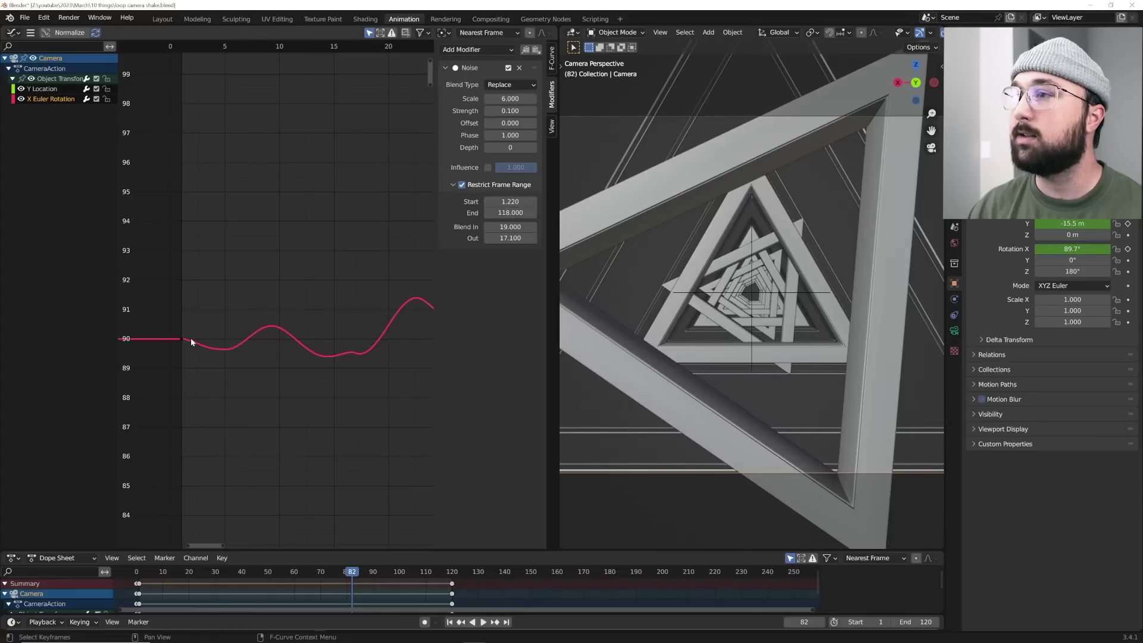
pyautogui.scroll(-14, 341, 343)
pyautogui.moveTo(341, 343); pyautogui.dragTo(196, 346, button='middle')
pyautogui.moveTo(342, 343); pyautogui.dragTo(253, 321, button='middle')
pyautogui.scroll(11, 340, 337)
pyautogui.scroll(6, 280, 337)
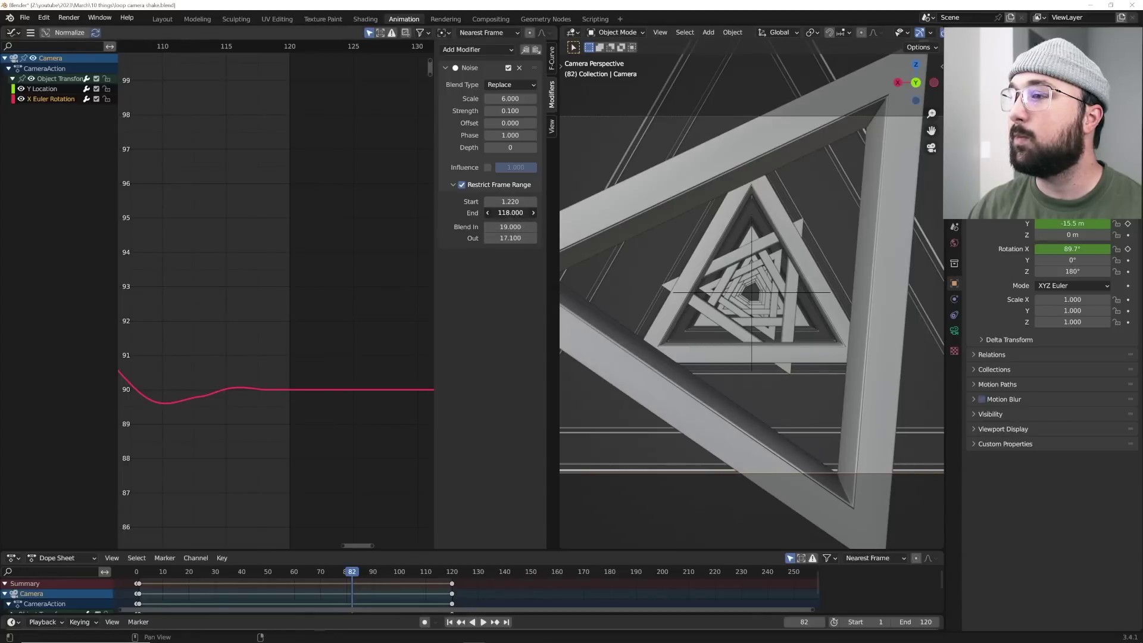
pyautogui.moveTo(510, 213); pyautogui.dragTo(521, 213)
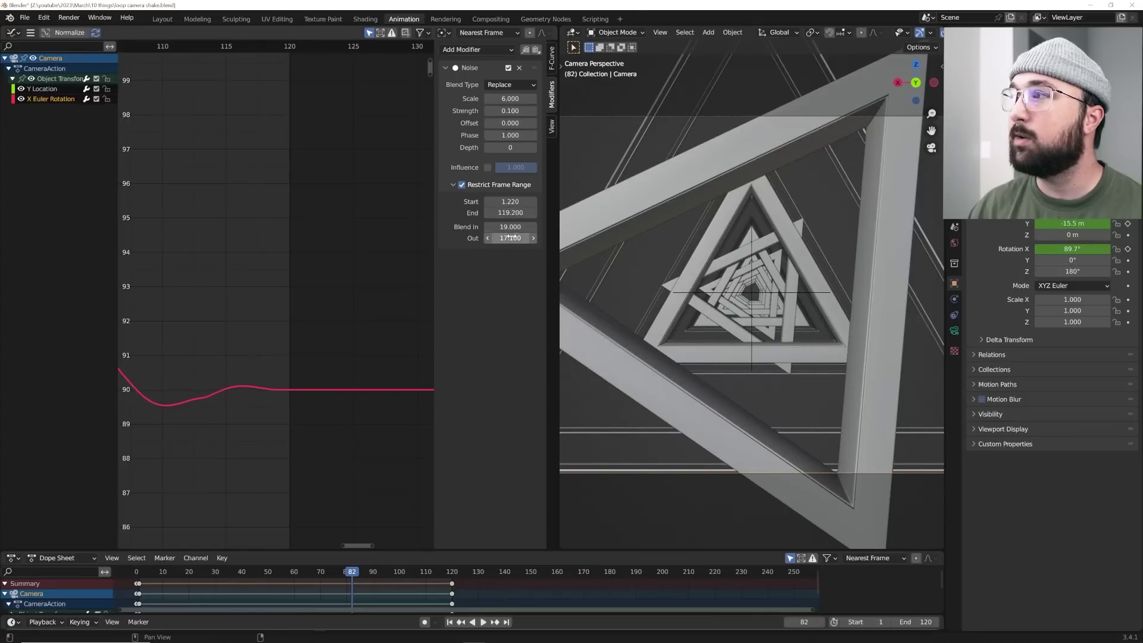
# Shorten the Noise modifier's blend out to 5.3 frames and review the end of the X rotation curve
pyautogui.moveTo(510, 238); pyautogui.dragTo(489, 237)
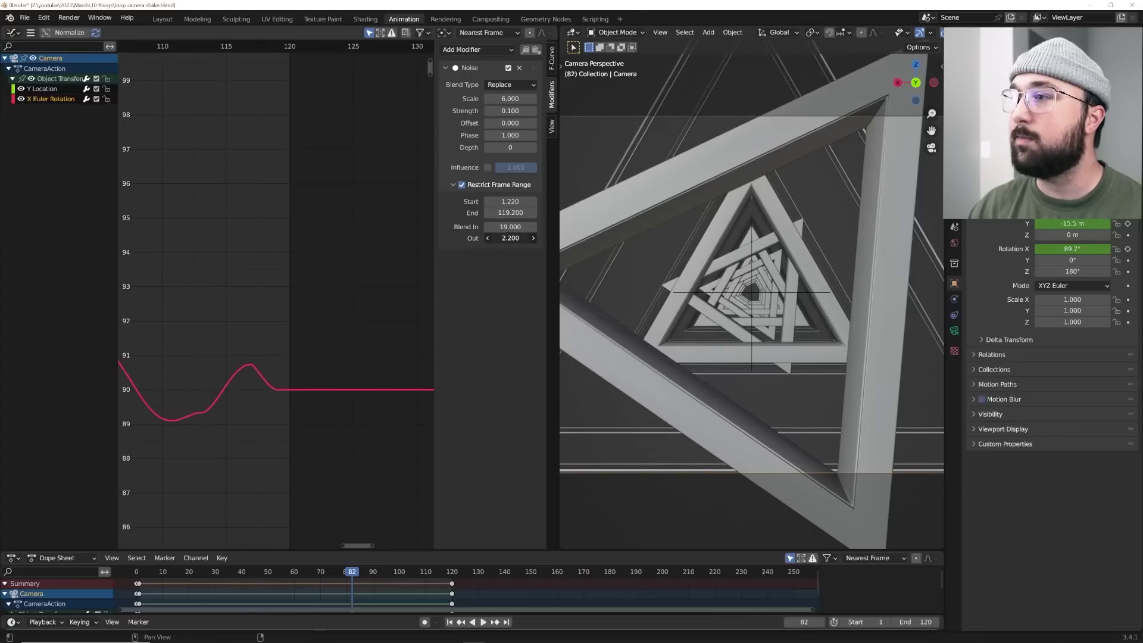
pyautogui.scroll(-4, 197, 296)
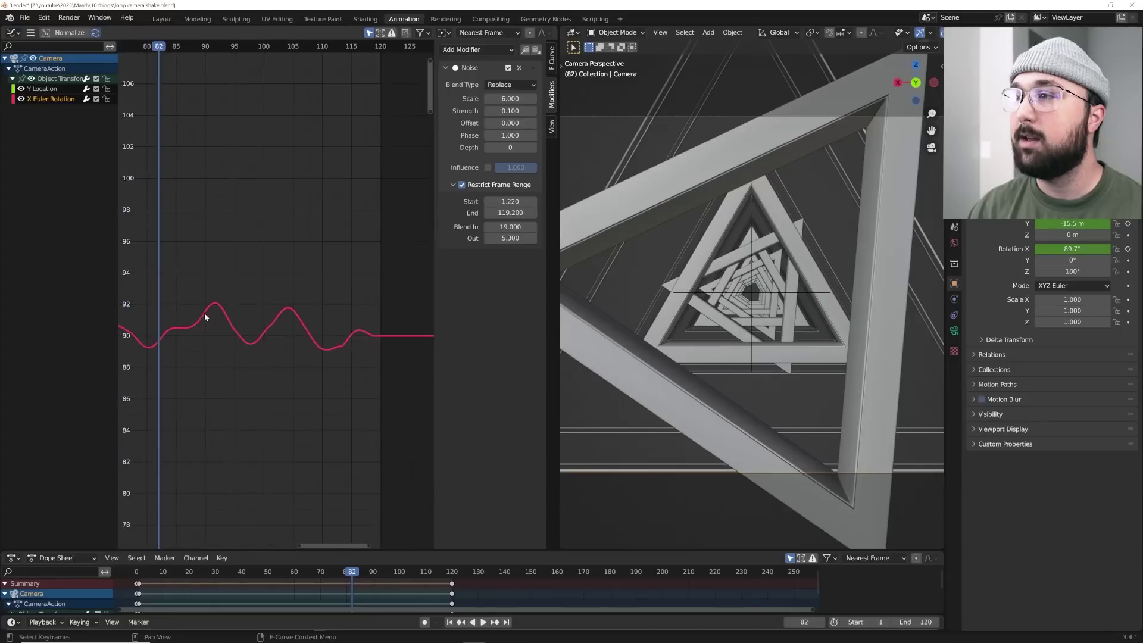
pyautogui.moveTo(204, 312); pyautogui.dragTo(339, 326, button='middle')
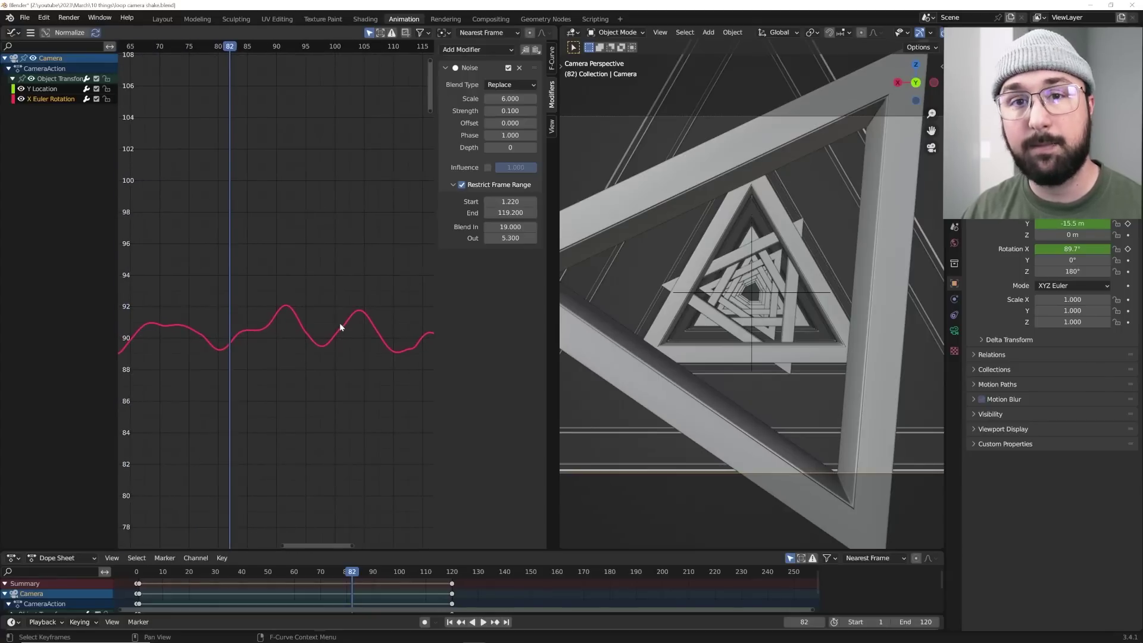